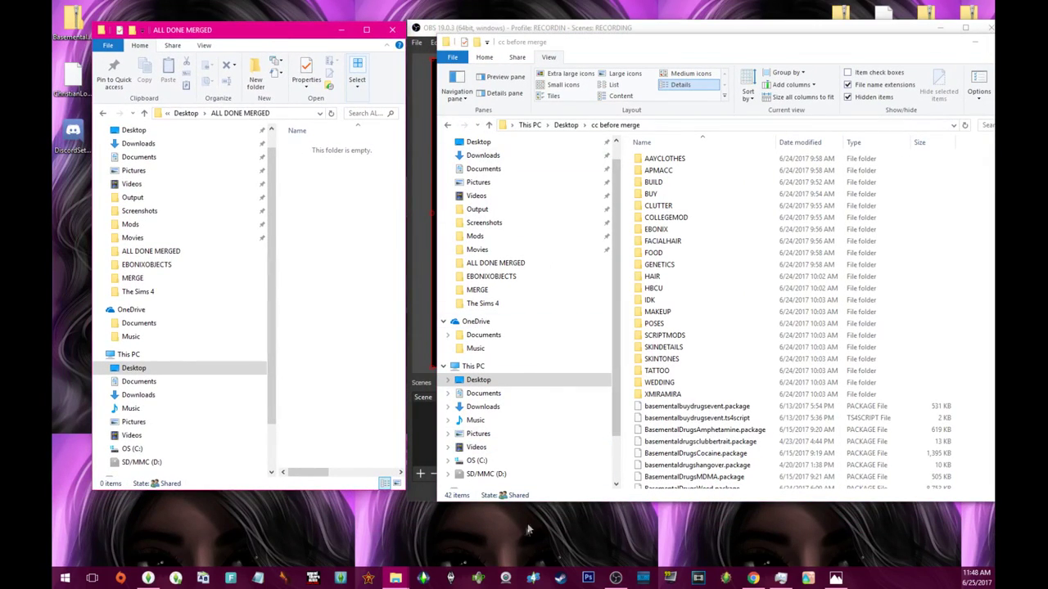
Launch Sims 4 Studio and drag it beside the empty ALL DONE MERGED Explorer window
left_click(533, 578)
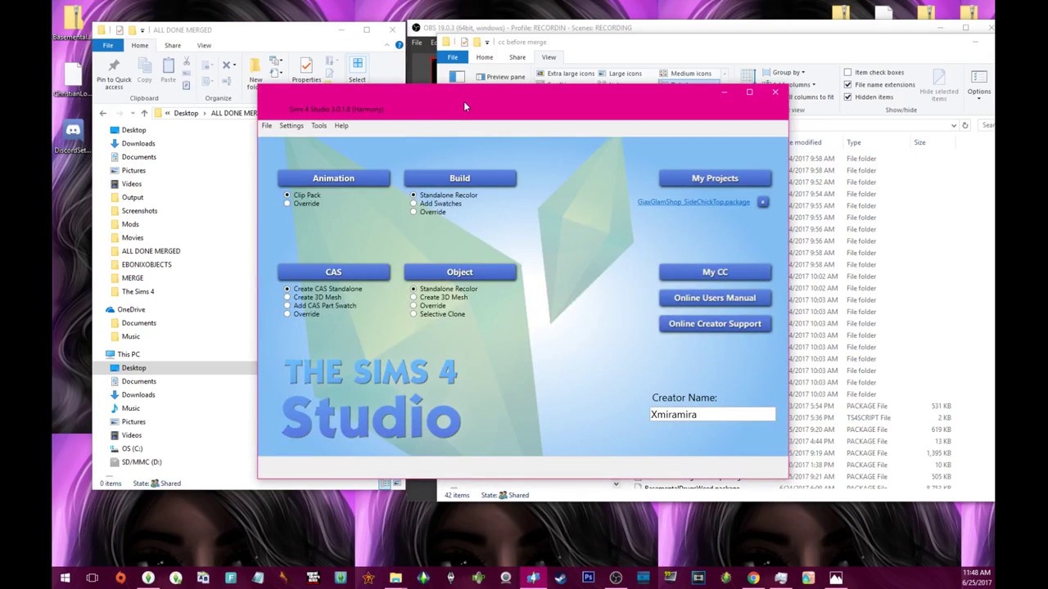
left_click_drag(464, 101, 630, 83)
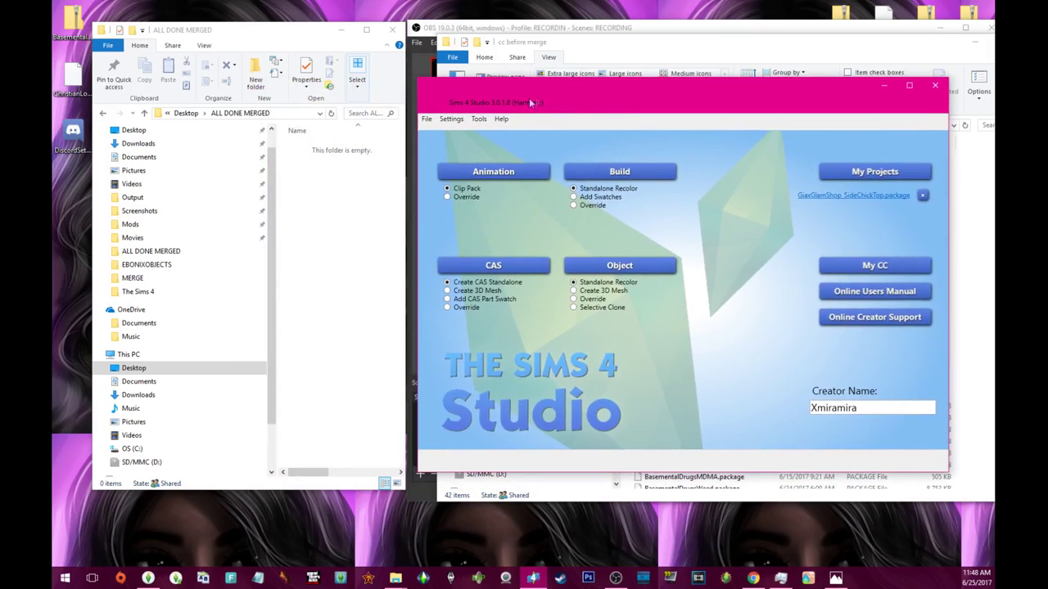
left_click(765, 573)
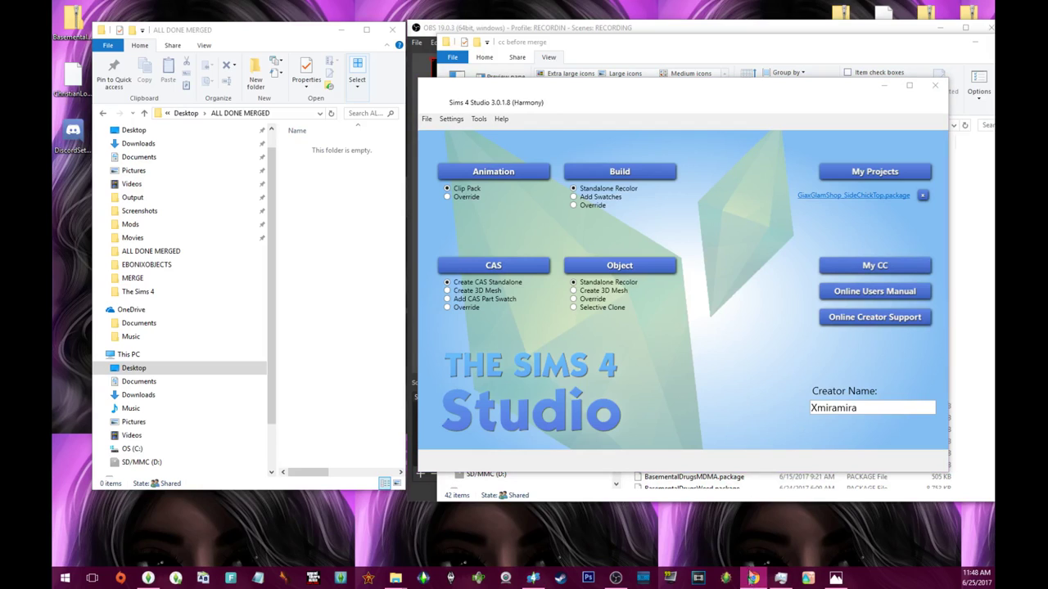
Search 'sims 4 studio download' in a new Chrome window
right_click(750, 571)
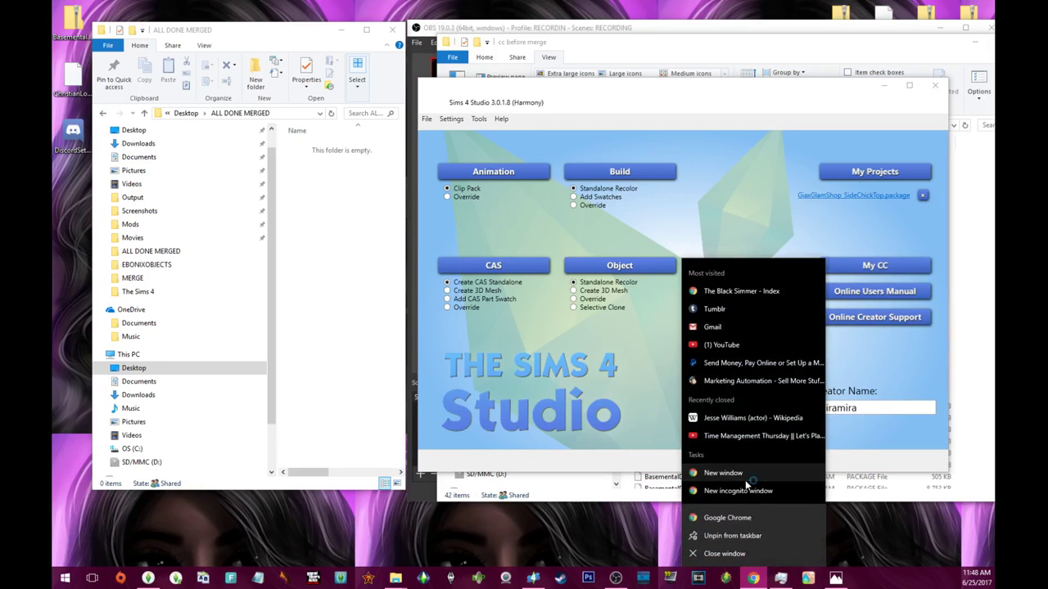
left_click(743, 477)
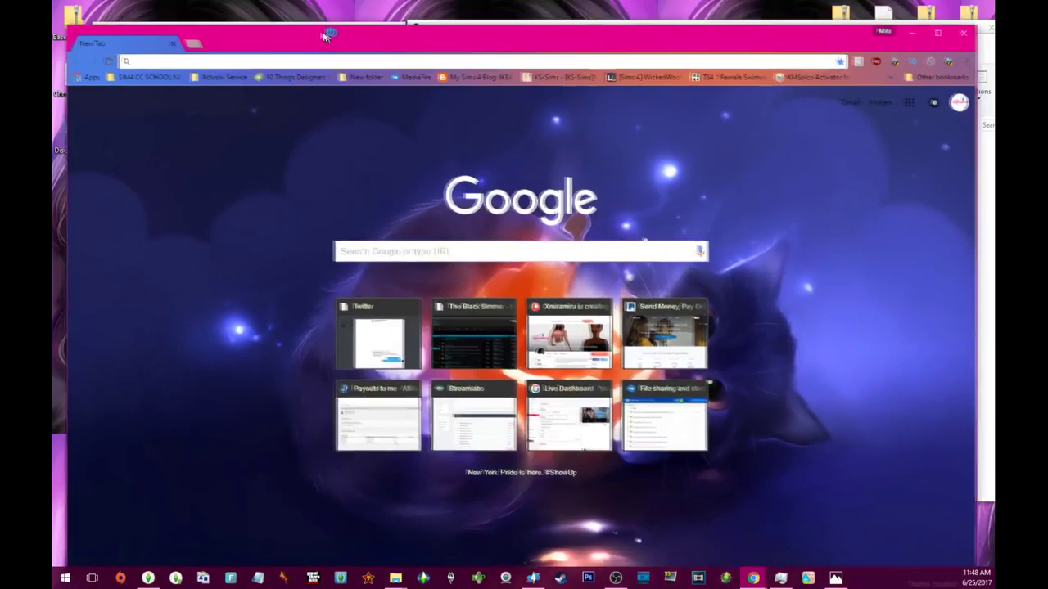
type("sims ")
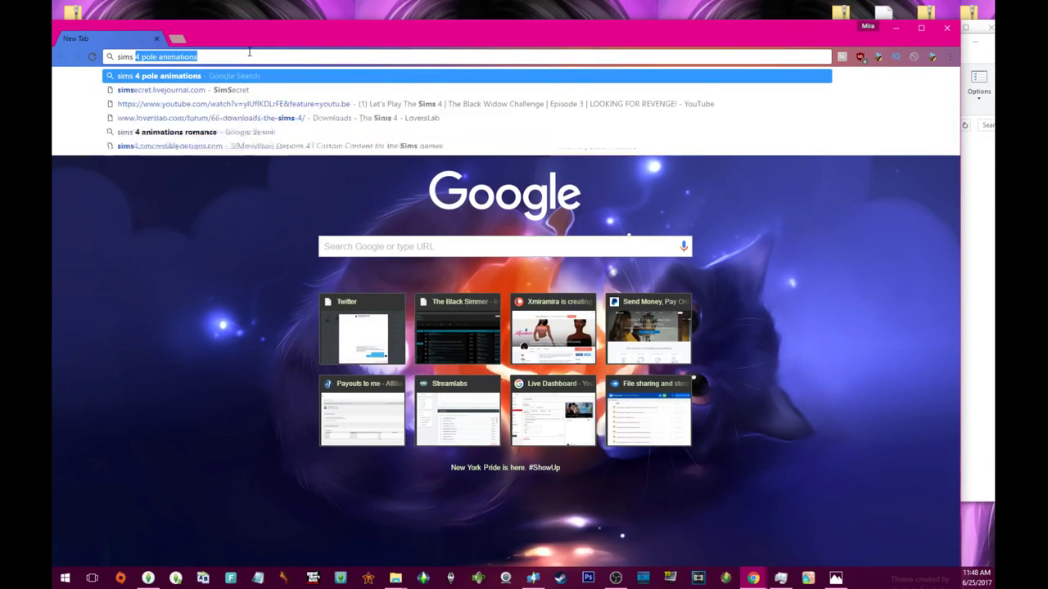
type("4 studio download")
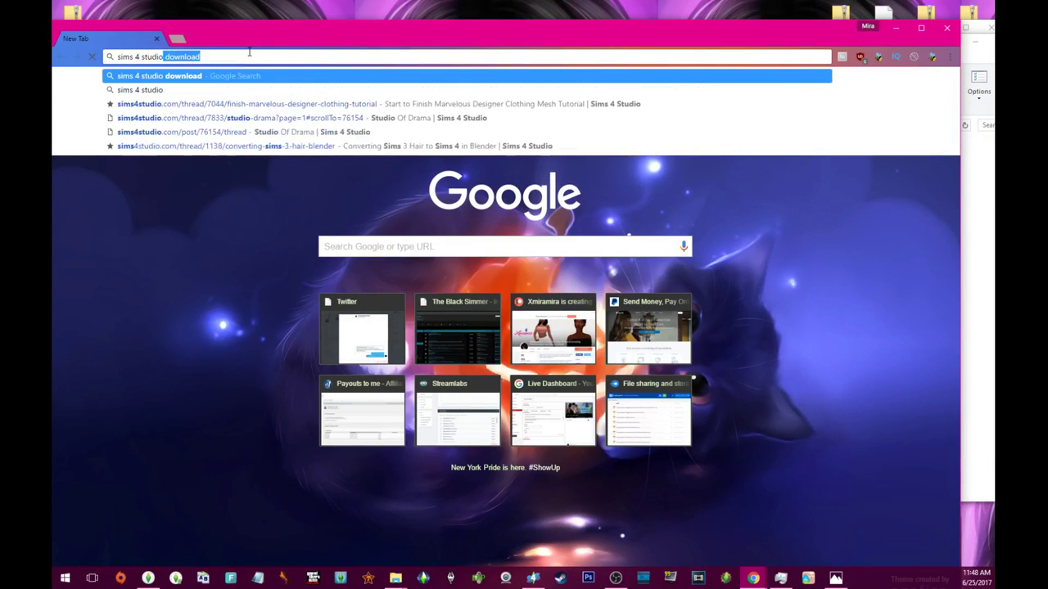
key("Return")
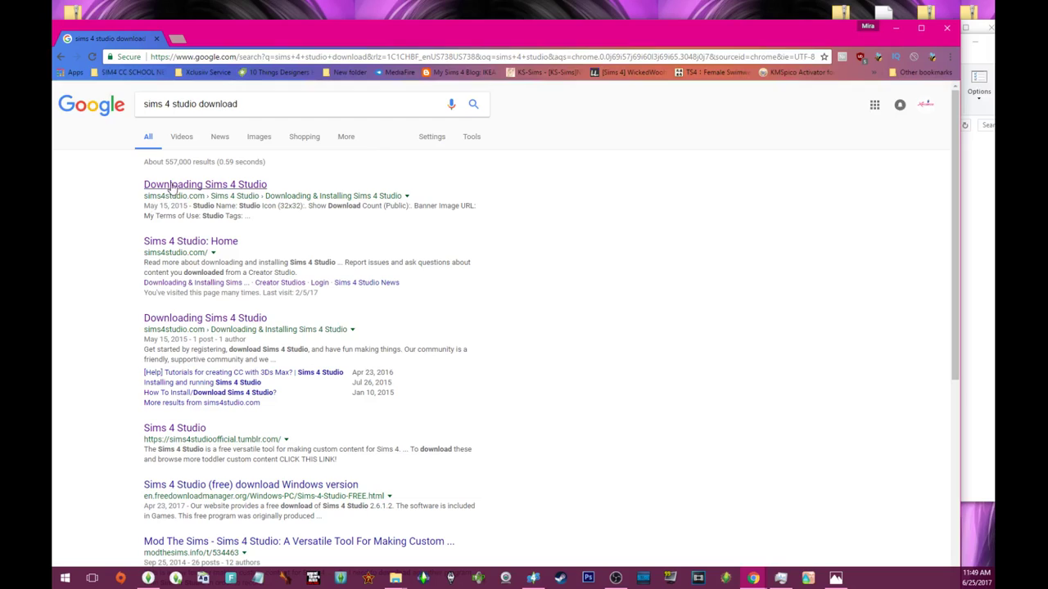
Follow the forum links to the Community Tested Harmony thread and scroll to its Download links
left_click(171, 185)
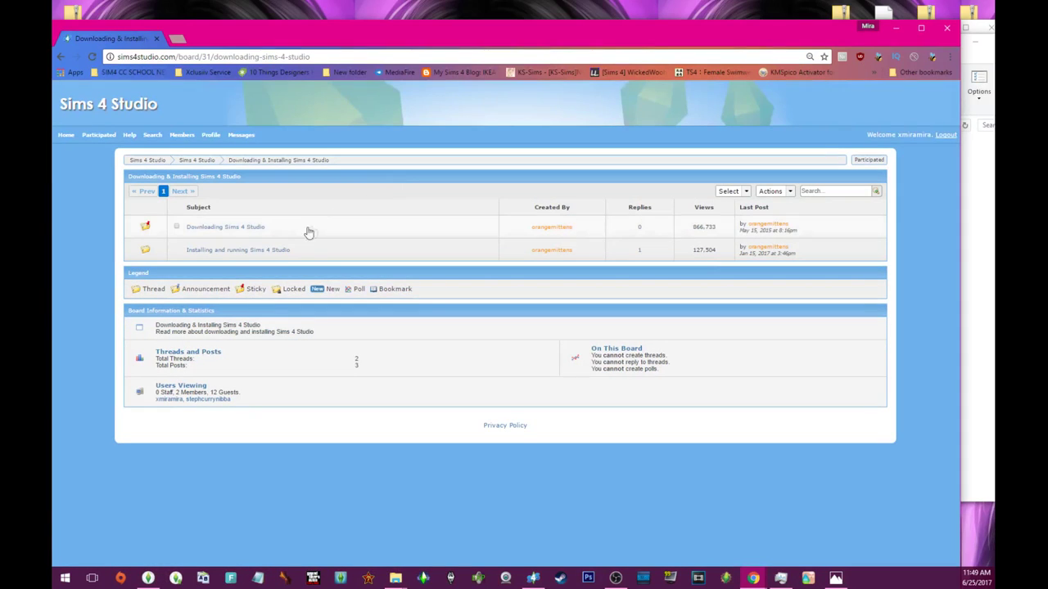
left_click(242, 228)
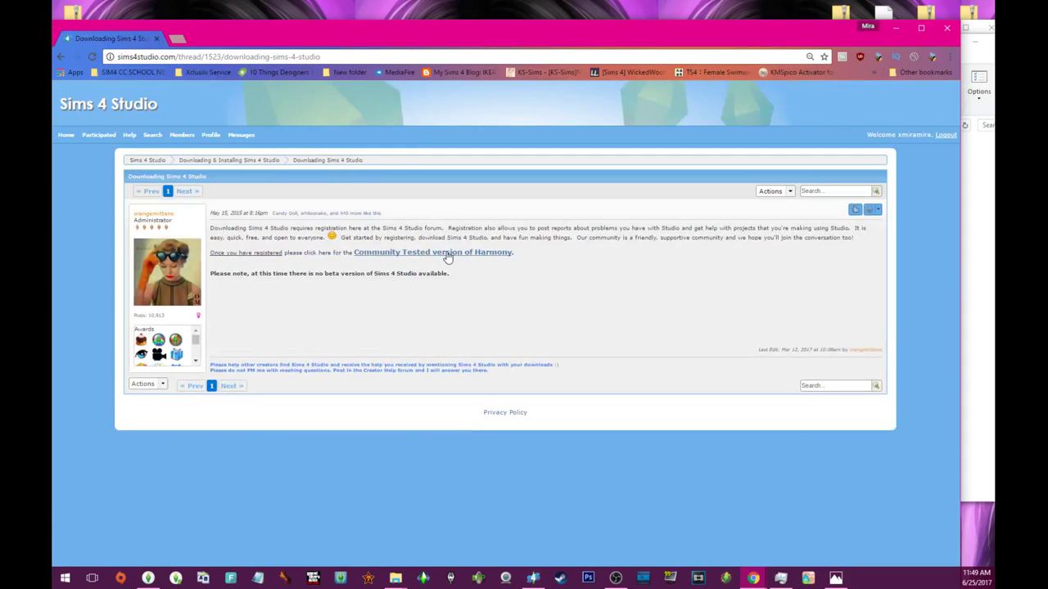
left_click(446, 254)
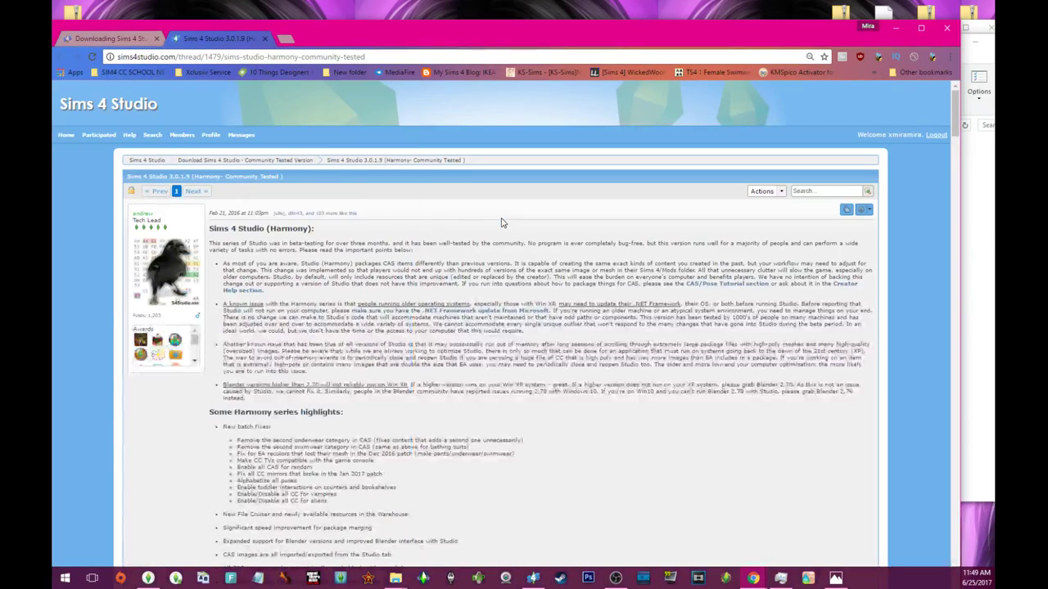
scroll(413, 319, "down", 10)
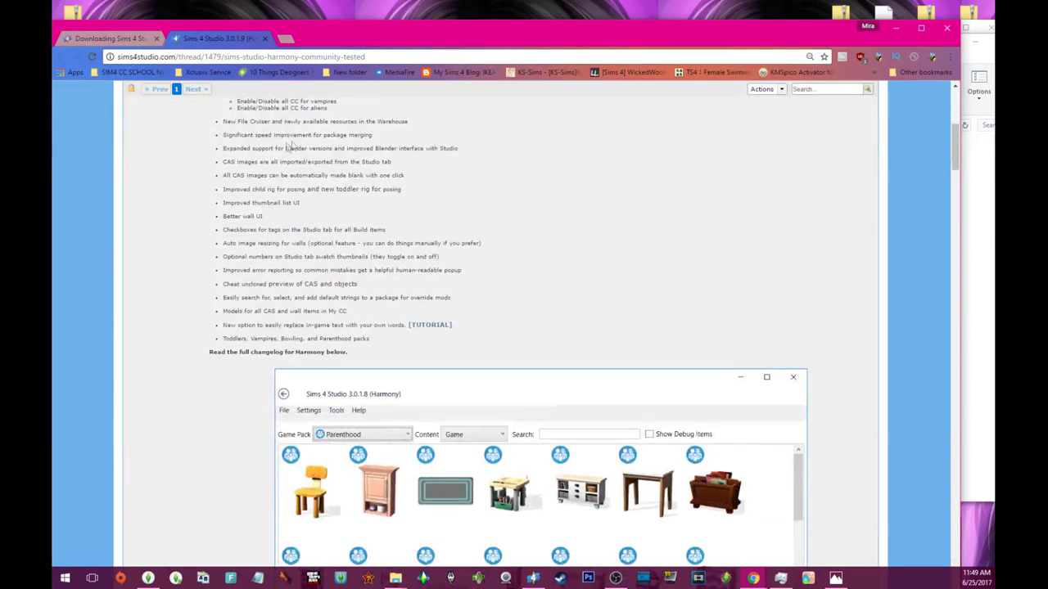
scroll(422, 317, "down", 8)
scroll(270, 258, "up", 4)
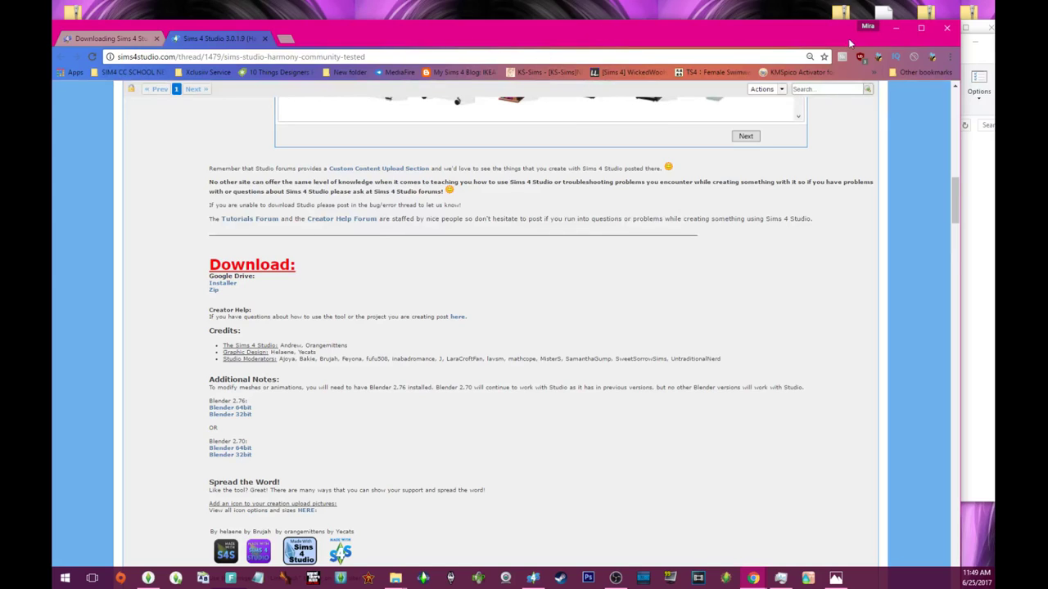
Minimize Chrome and the recording software, and move Sims 4 Studio up and left
left_click(896, 27)
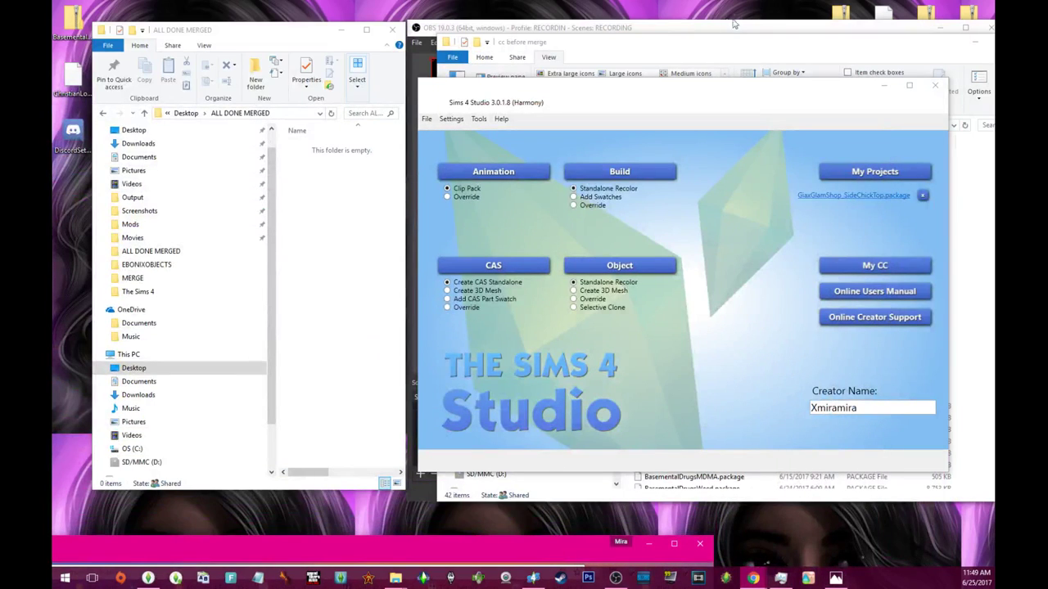
left_click_drag(733, 19, 608, 33)
left_click(804, 40)
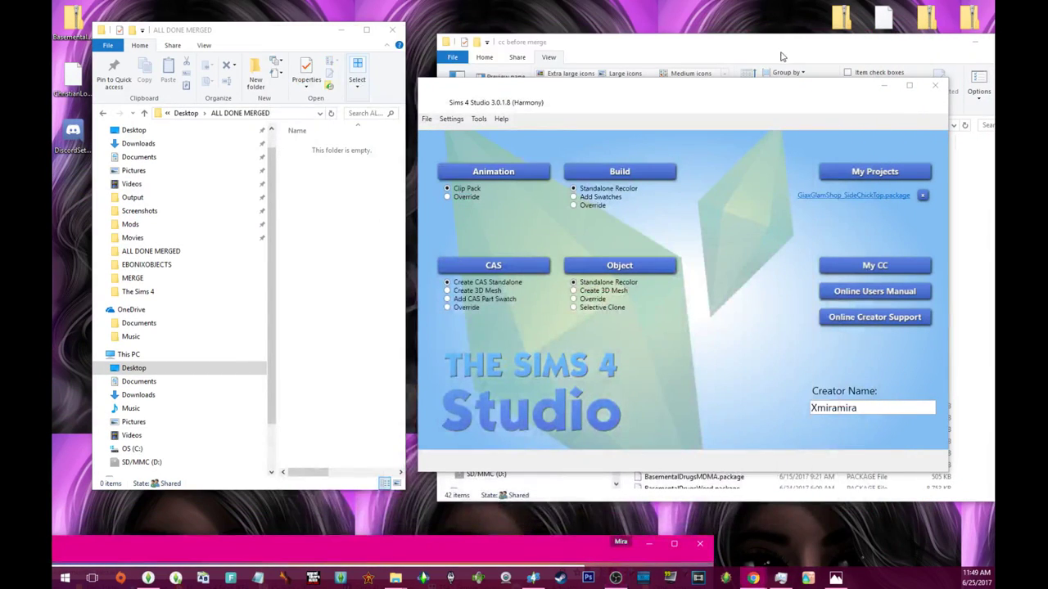
left_click_drag(746, 86, 594, 54)
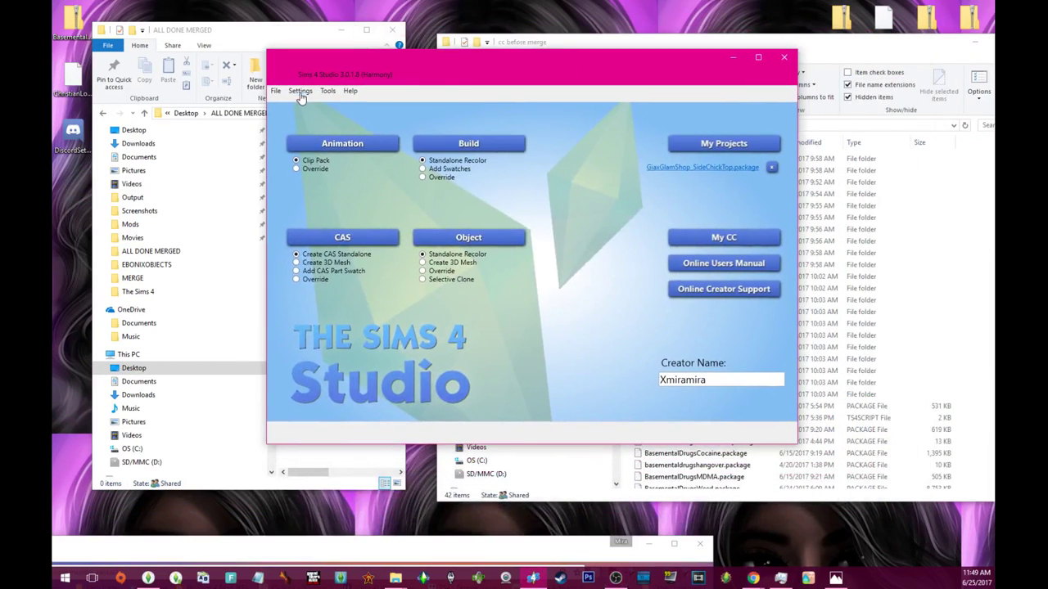
Look through the Tools menu, opening and closing Merge Packages and browsing Batch Fixes without choosing one
left_click(277, 92)
left_click(327, 91)
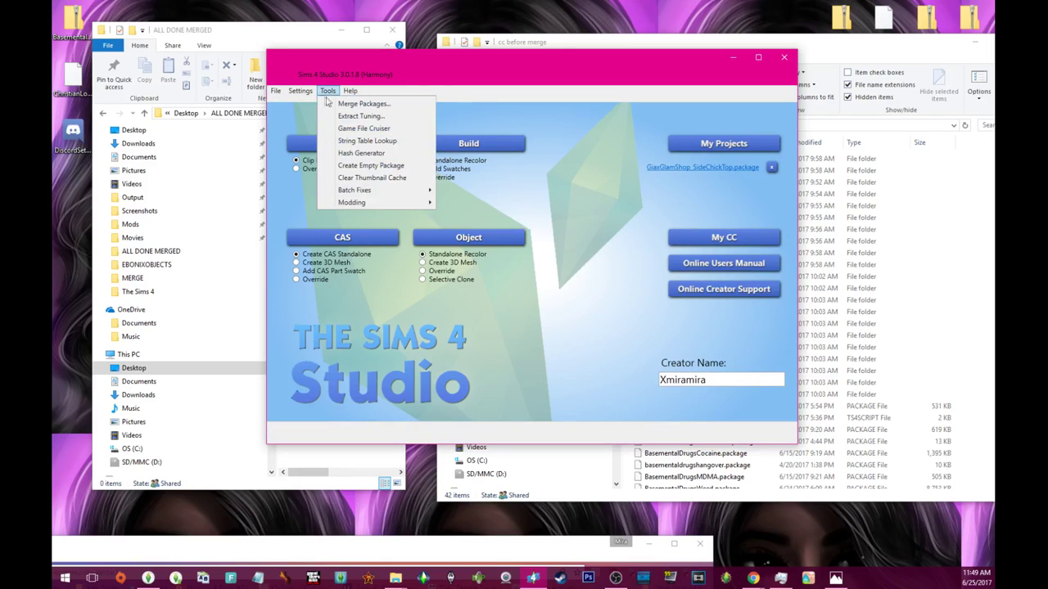
left_click(341, 104)
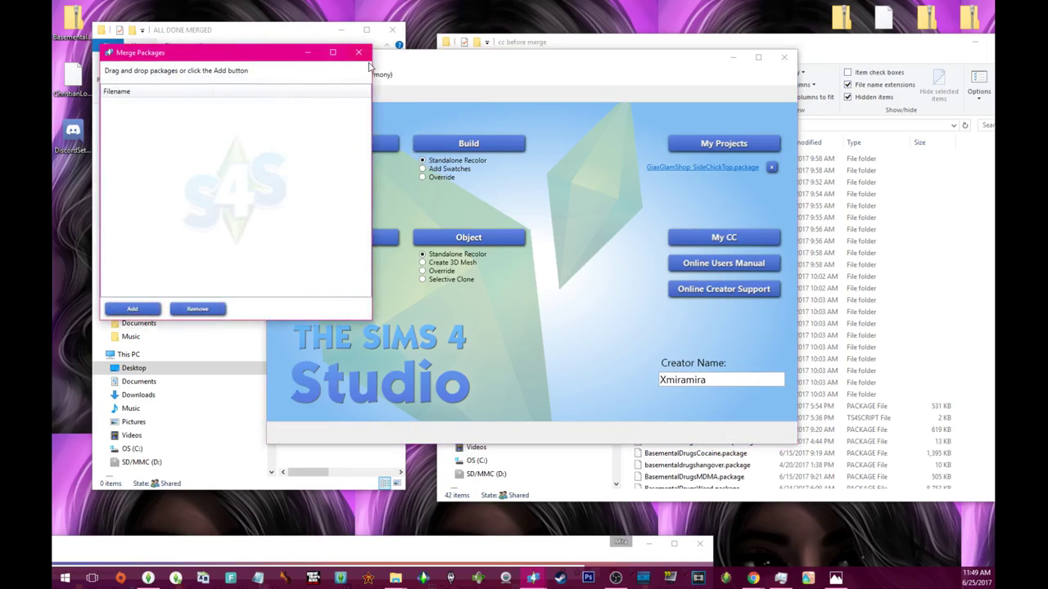
left_click(357, 52)
left_click(326, 91)
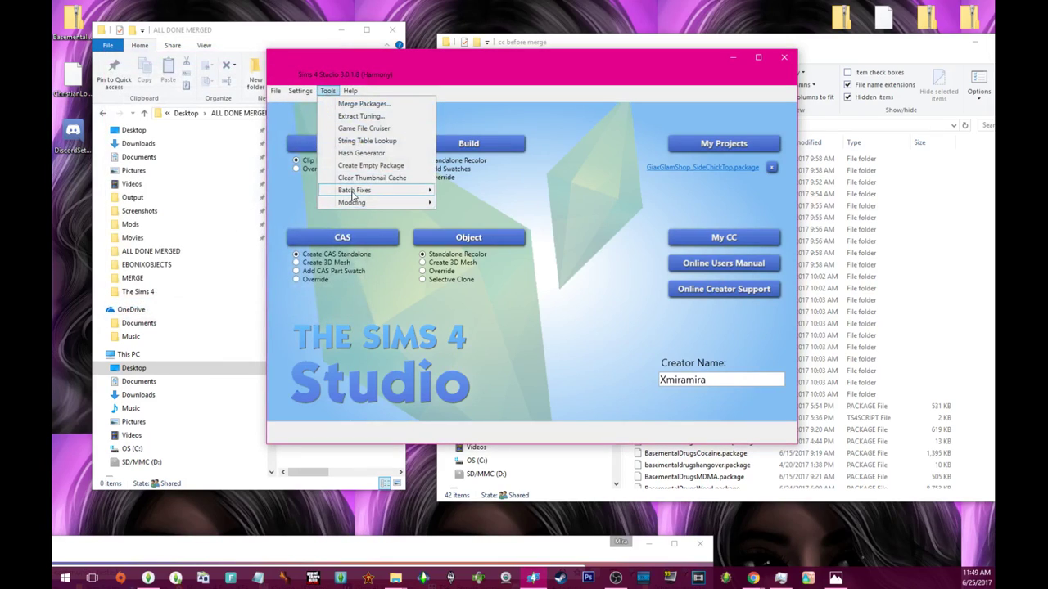
mouse_move(399, 192)
mouse_move(463, 194)
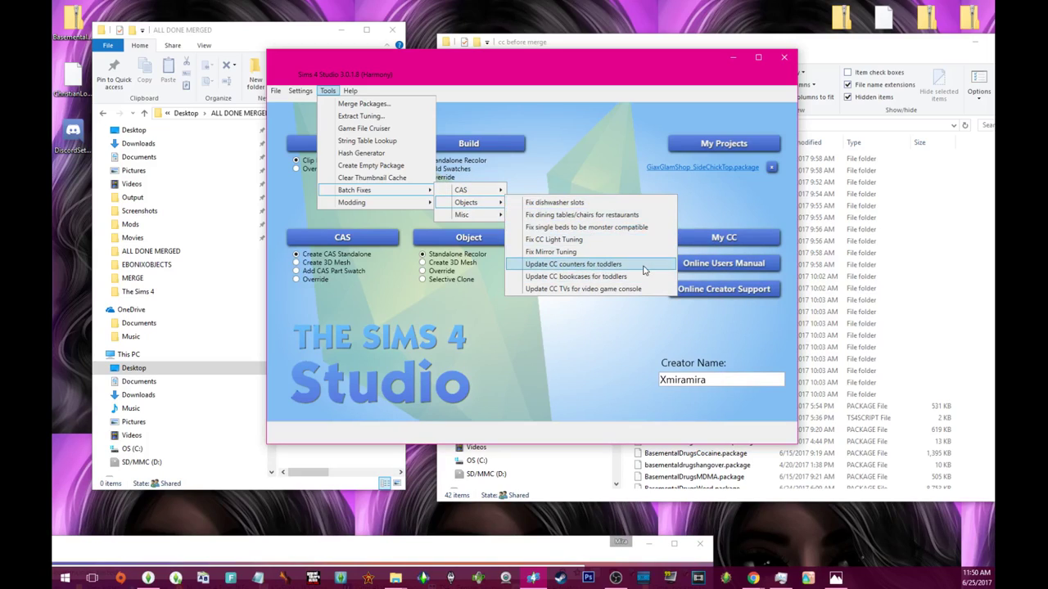
left_click(606, 314)
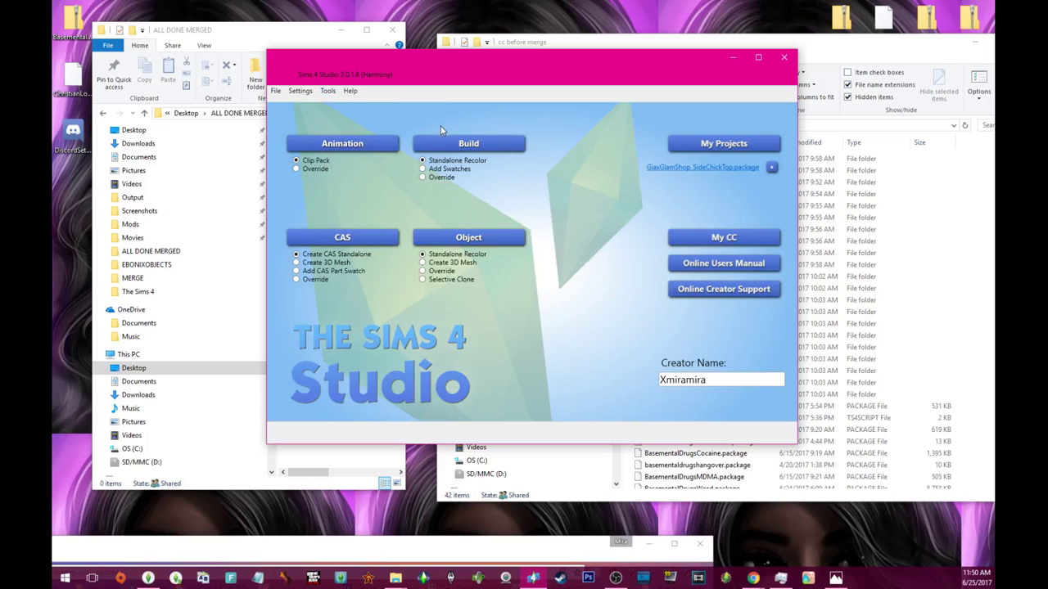
In the cc before merge window, open the AAYCLOTHES folder
left_click(662, 43)
scroll(704, 246, "down", 5)
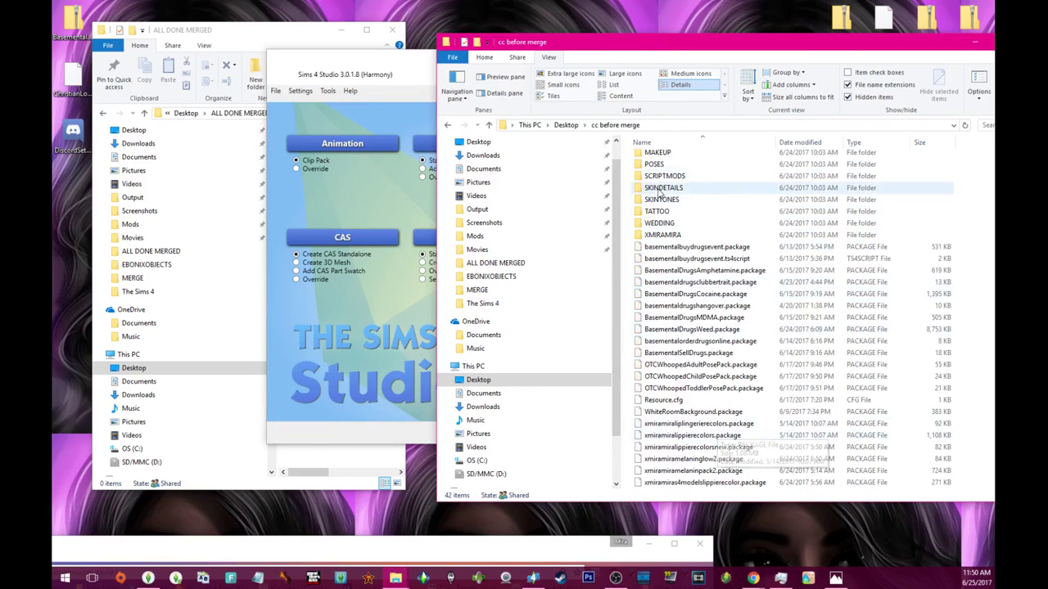
scroll(697, 395, "up", 5)
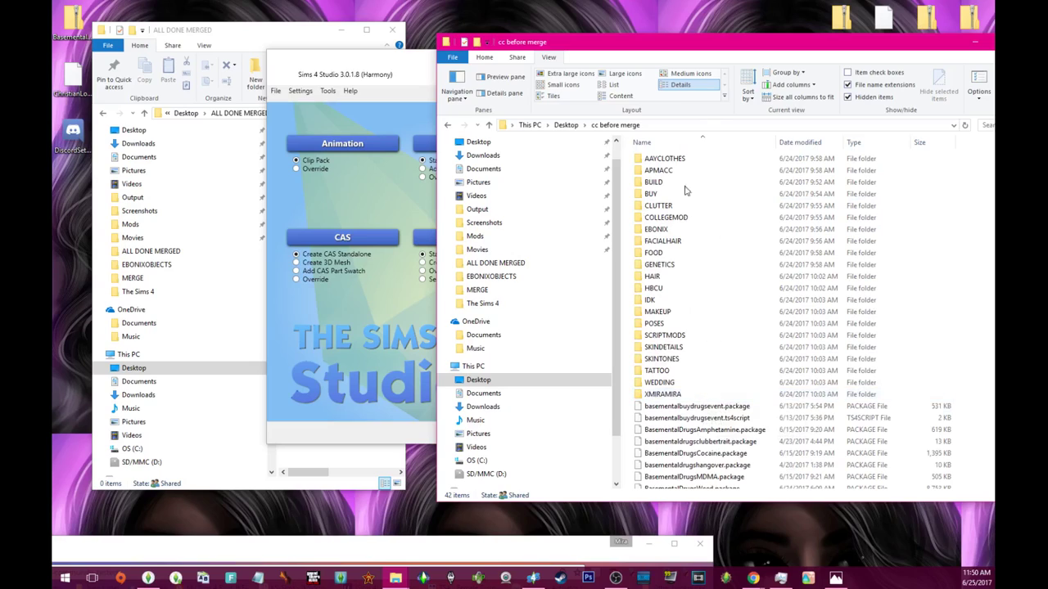
scroll(702, 426, "down", 5)
scroll(748, 269, "up", 5)
double_click(667, 159)
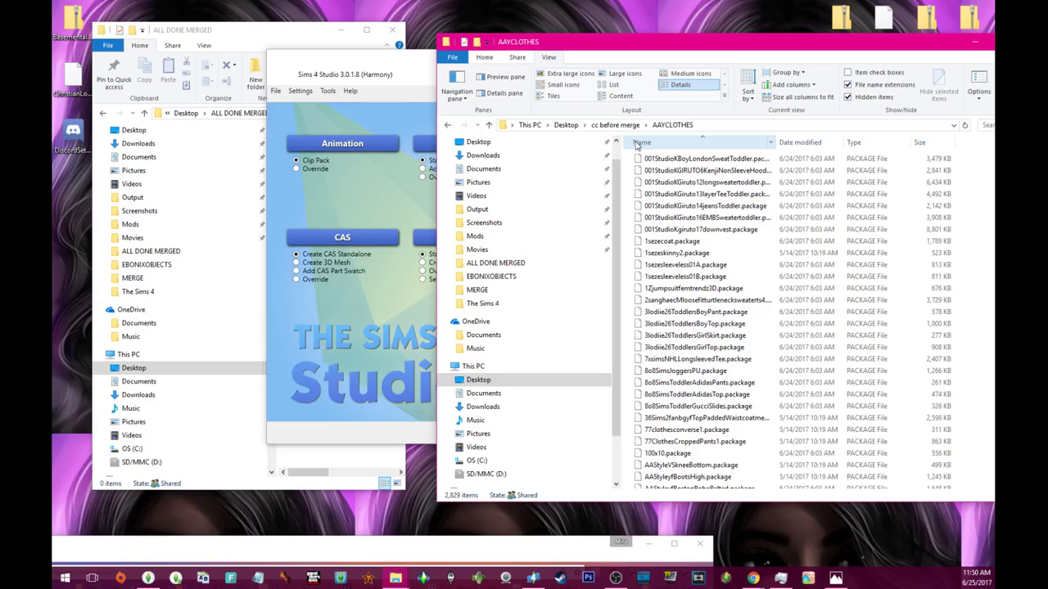
Open the Desktop in a new Explorer window showing the empty MERGE folder
left_click(210, 32)
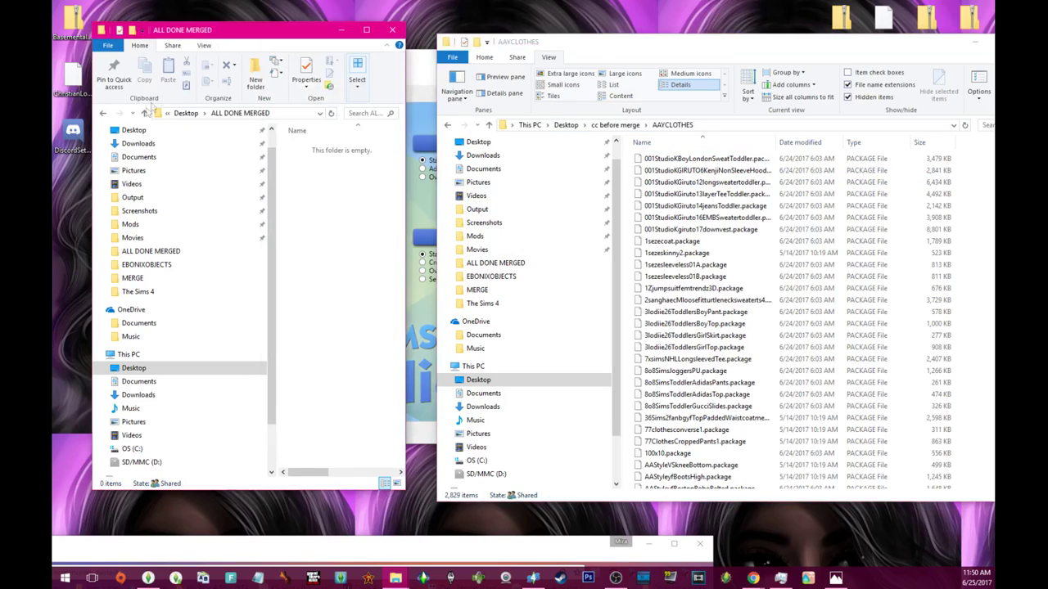
right_click(144, 130)
left_click(174, 154)
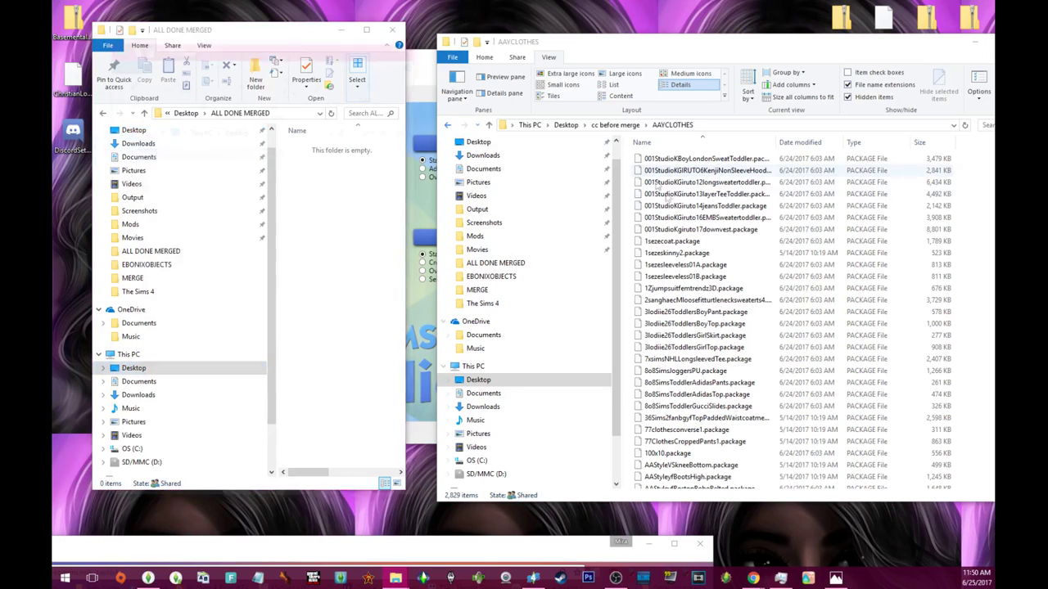
Resize and reposition the MERGE folder window next to AAYCLOTHES
scroll(356, 377, "down", 3)
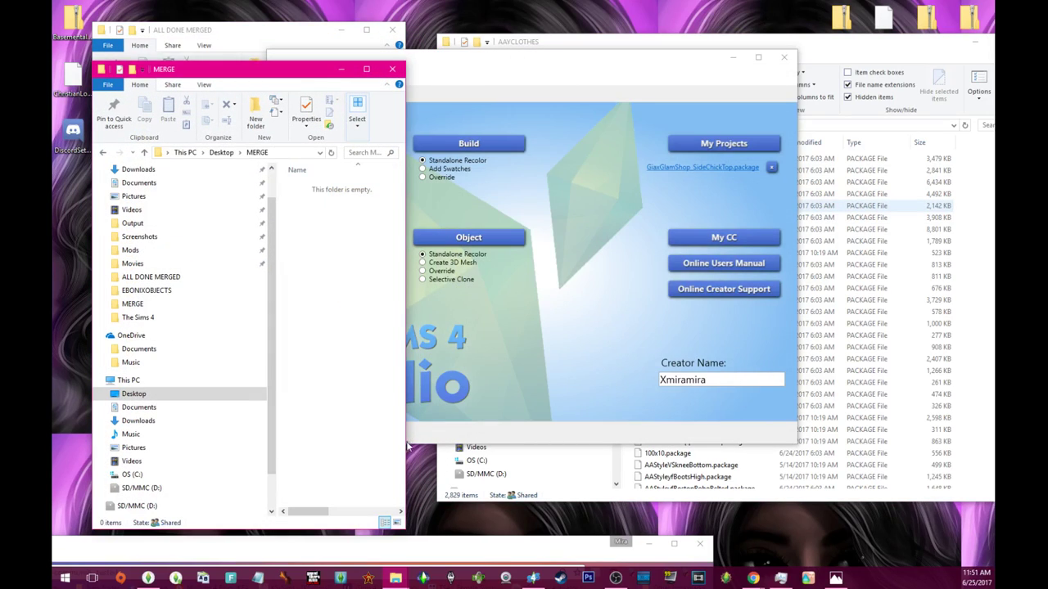
left_click_drag(406, 446, 687, 431)
left_click_drag(370, 62, 370, 187)
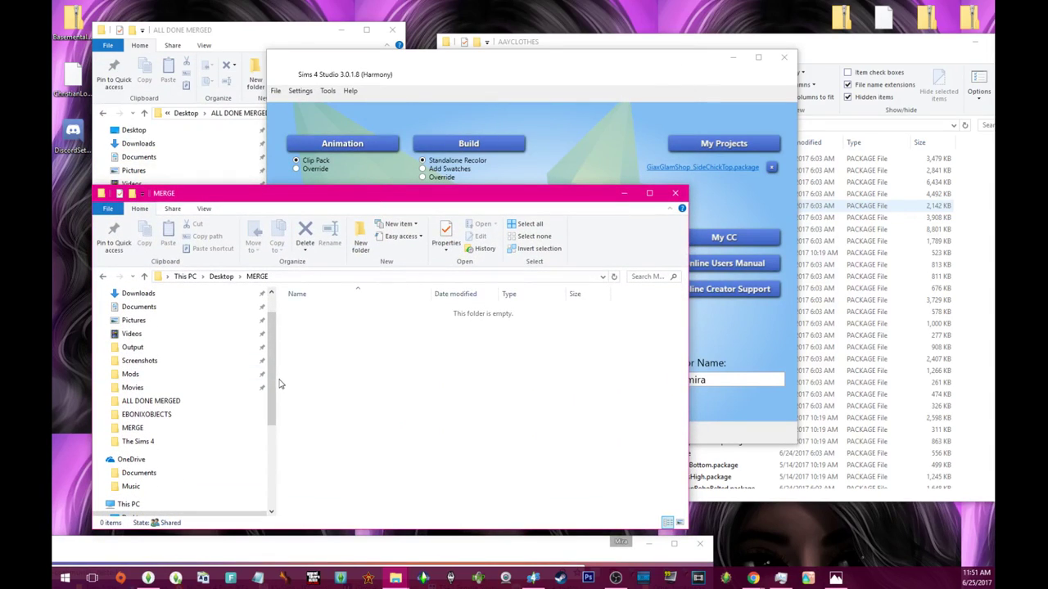
left_click_drag(278, 378, 157, 379)
left_click_drag(362, 199, 316, 193)
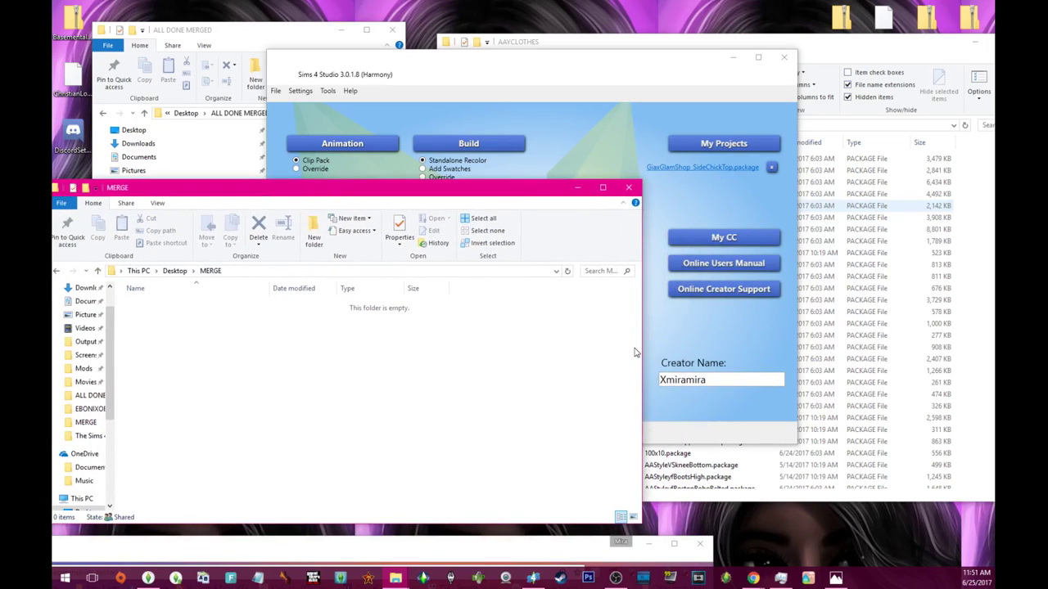
left_click_drag(644, 348, 490, 348)
Select 507 clothing packages in AAYCLOTHES and drag them into the MERGE folder
left_click(933, 170)
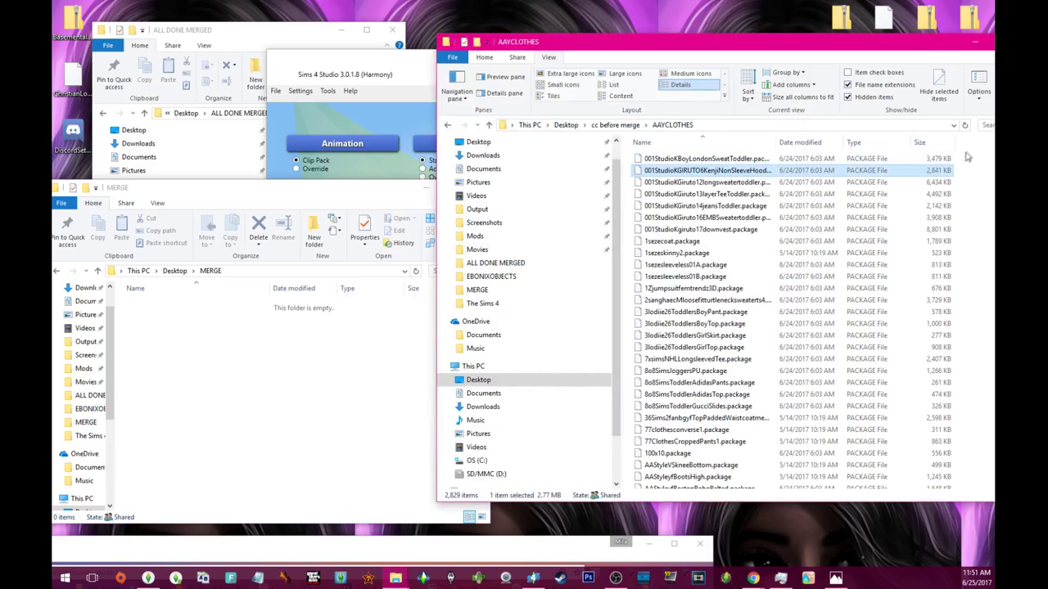
left_click_drag(966, 154, 861, 303)
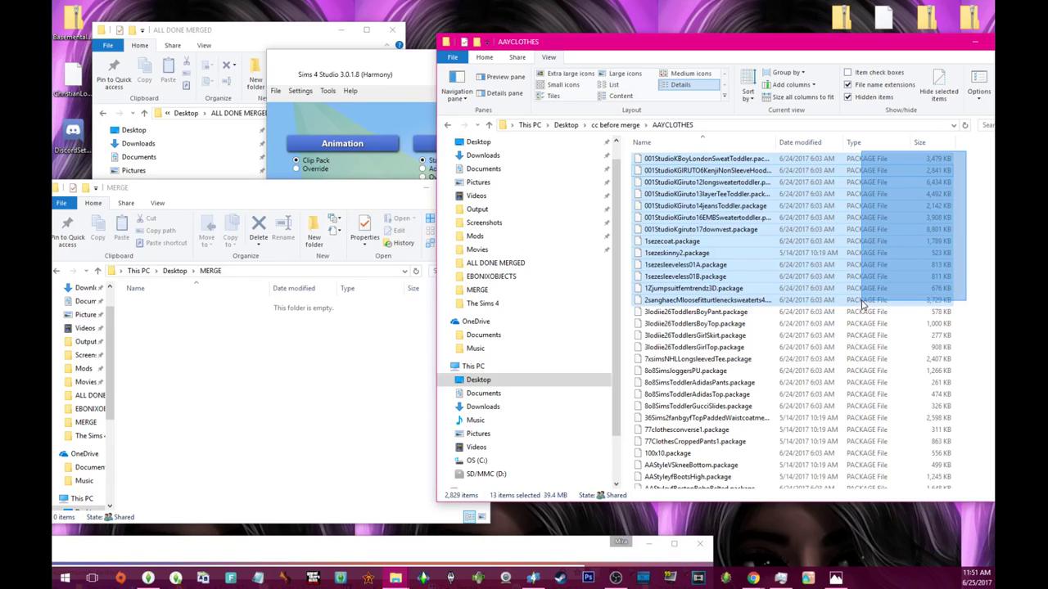
left_click_drag(861, 303, 305, 387)
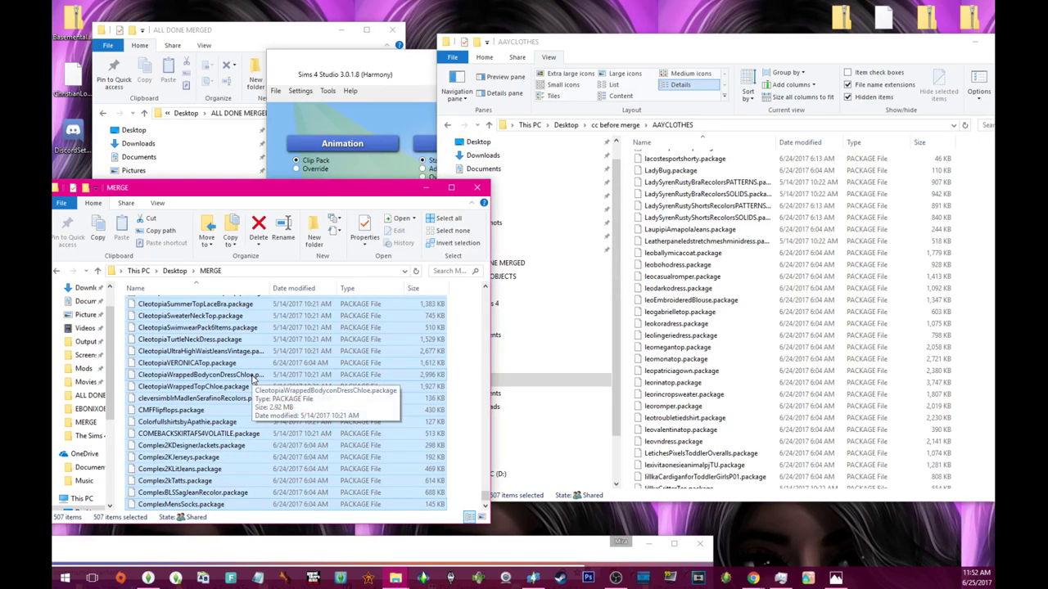
Bring Sims 4 Studio forward and open its settings, closing them unchanged
left_click(394, 64)
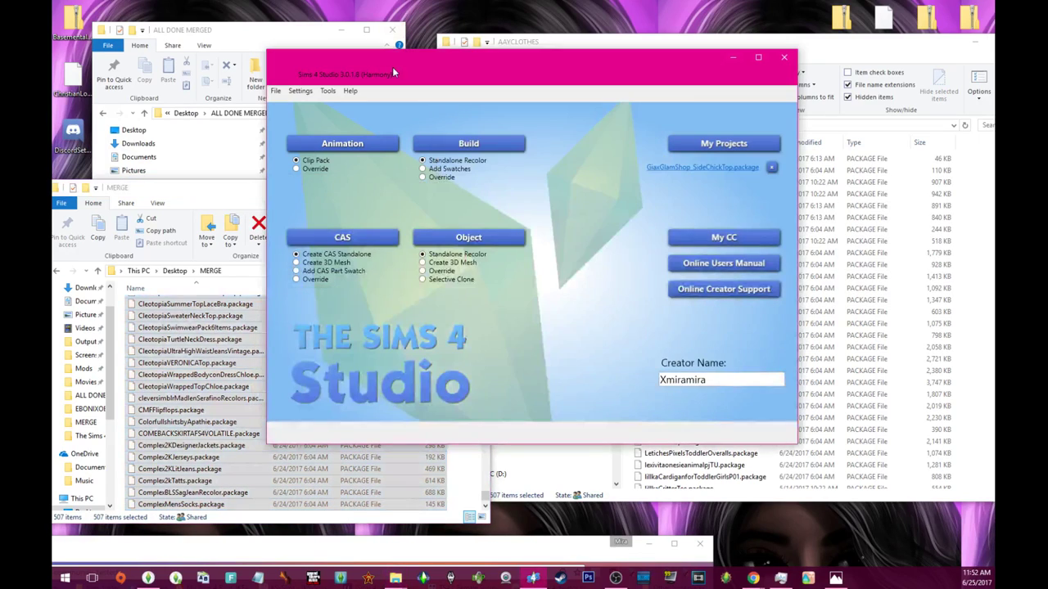
left_click(298, 92)
left_click(305, 117)
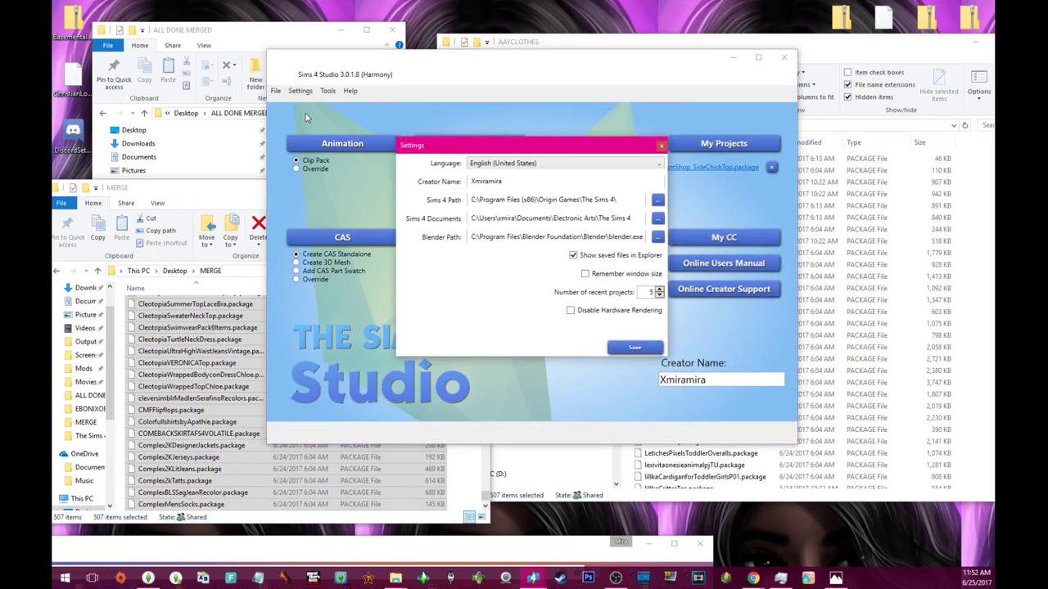
left_click(661, 146)
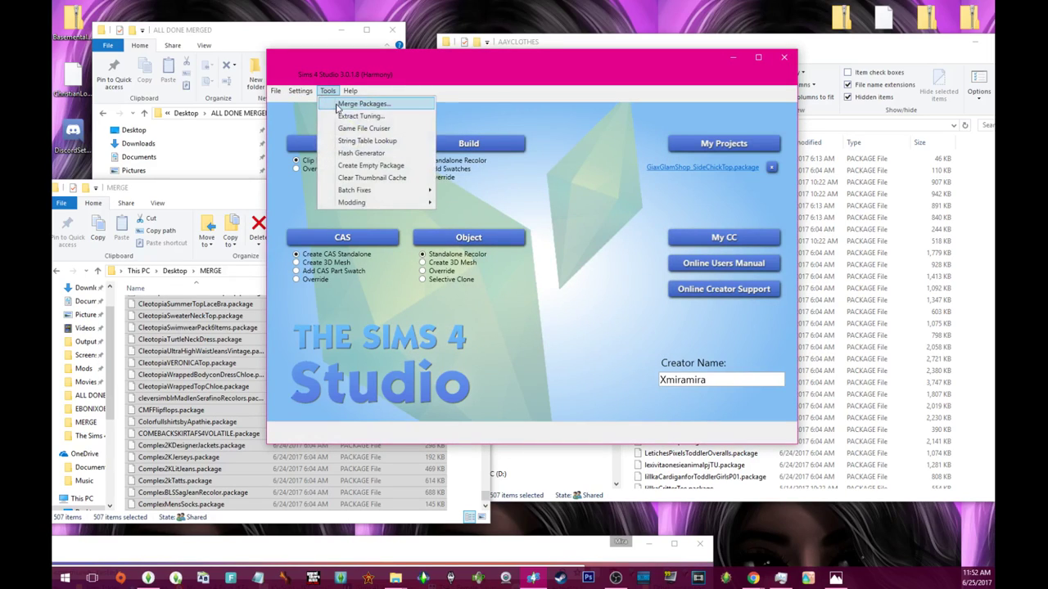
In Merge Packages, add every package from Desktop\MERGE to the merge list
left_click(360, 104)
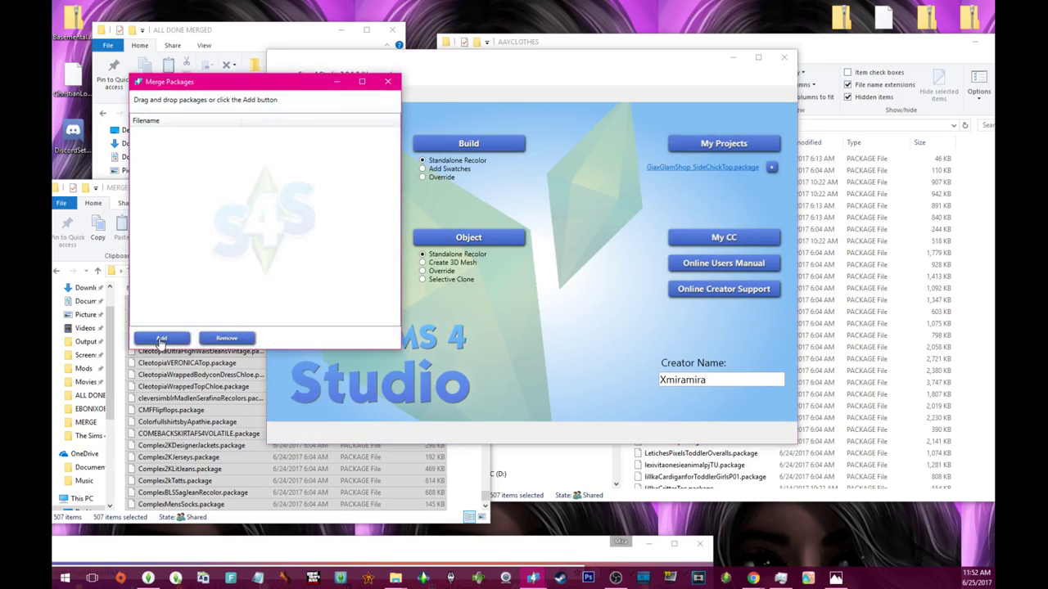
left_click(162, 339)
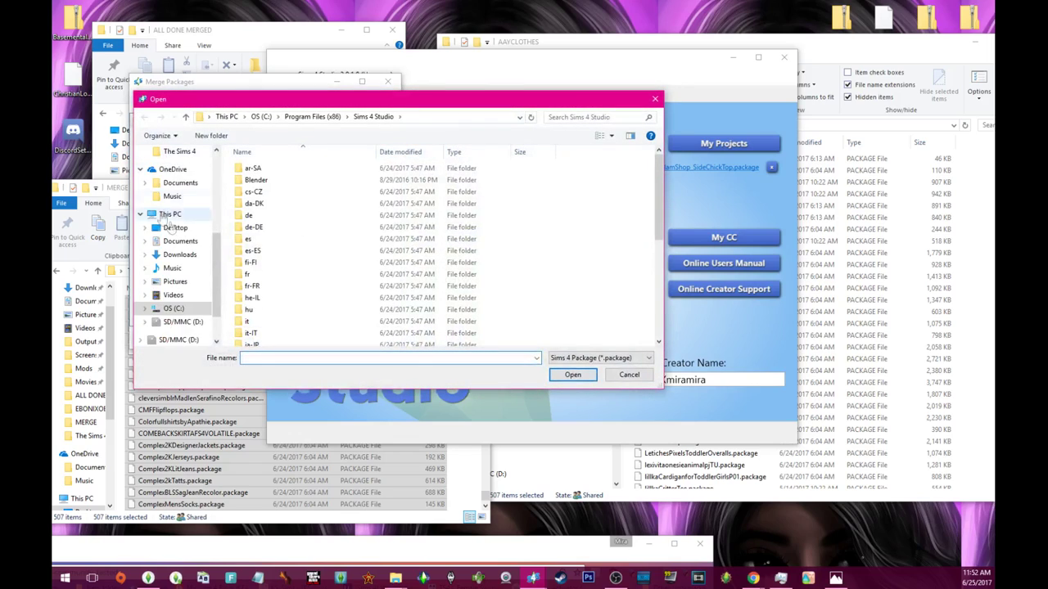
scroll(174, 230, "up", 5)
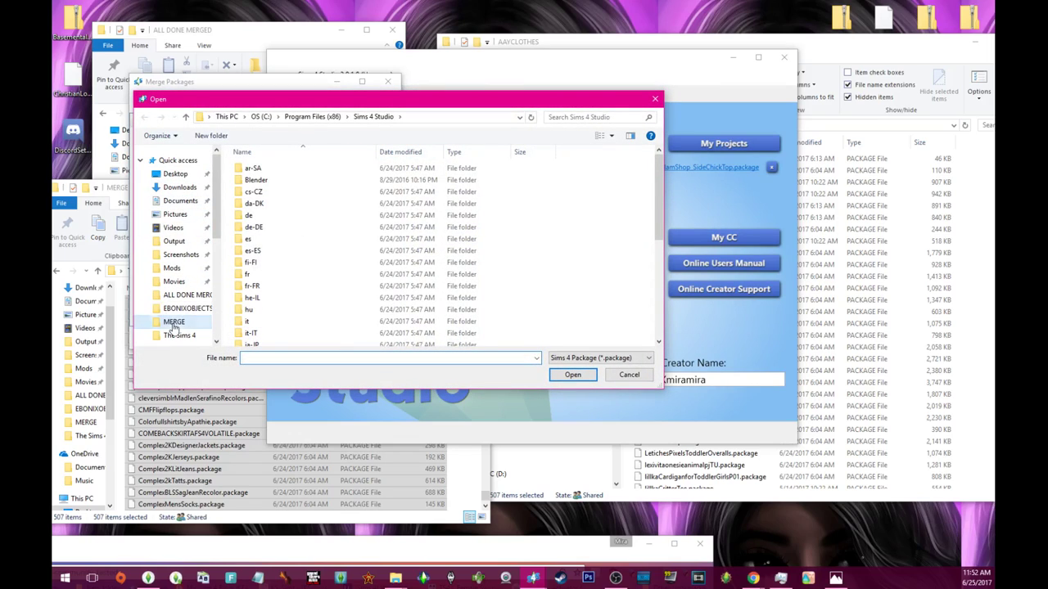
left_click(173, 323)
left_click(386, 228)
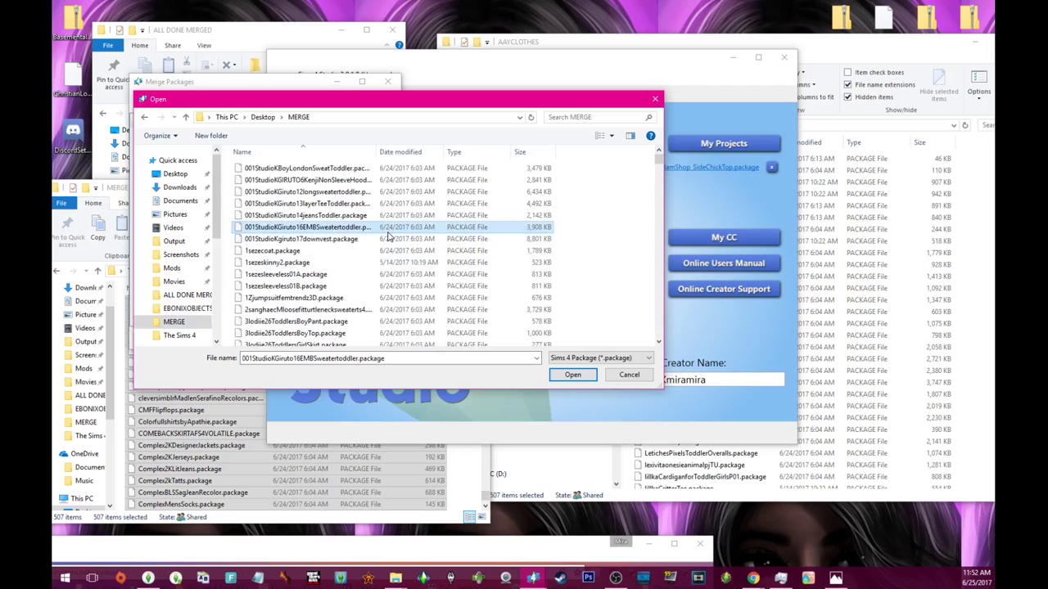
key("ctrl+a")
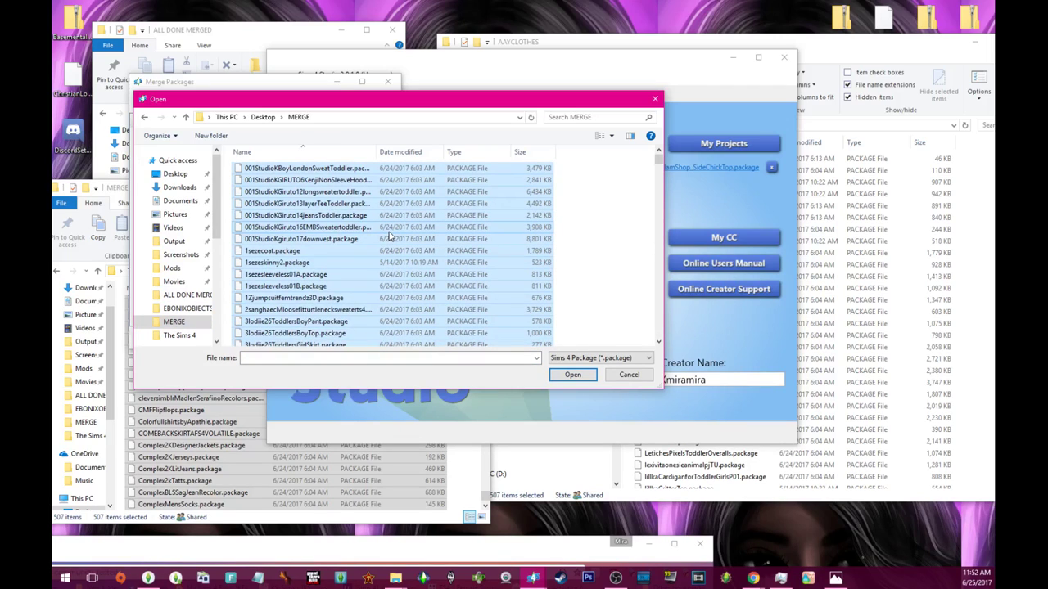
left_click(572, 374)
Merge the listed packages, saving the result as mergedeeznuts1, and wait for 100%
left_click(367, 338)
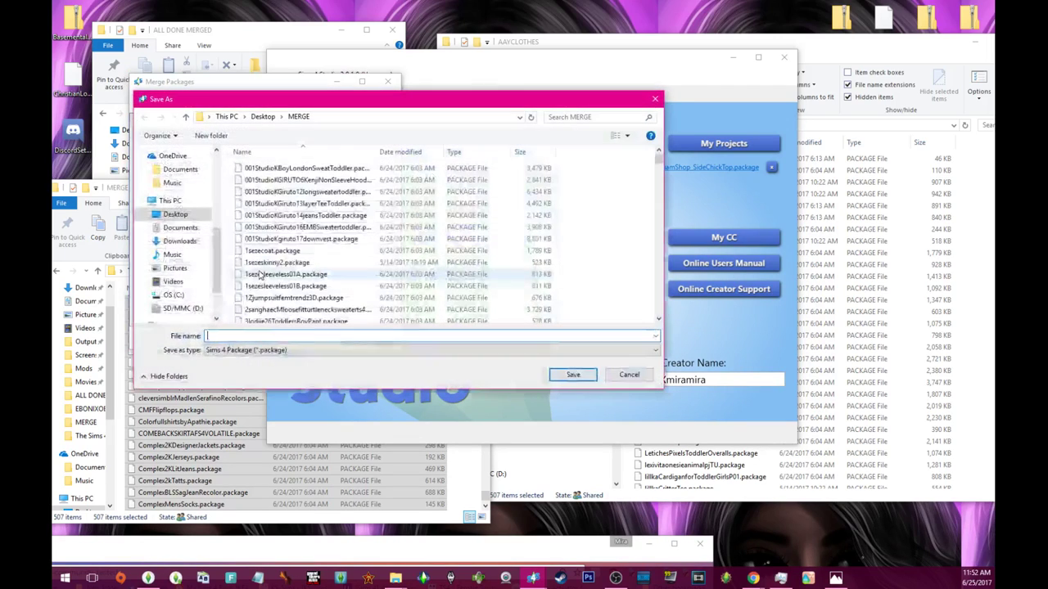
type("mergedeeznuts1")
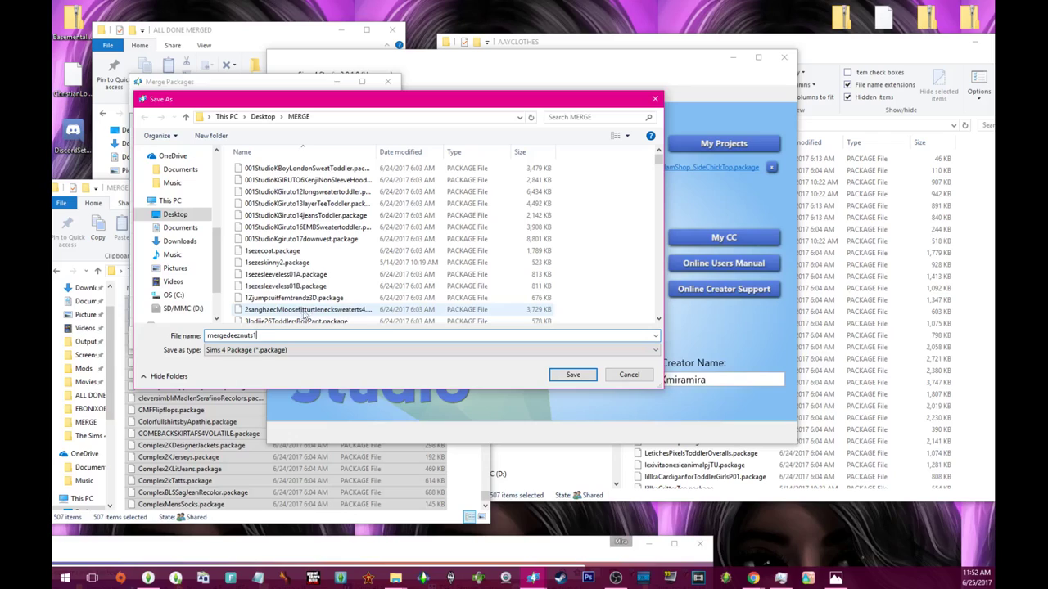
left_click(572, 375)
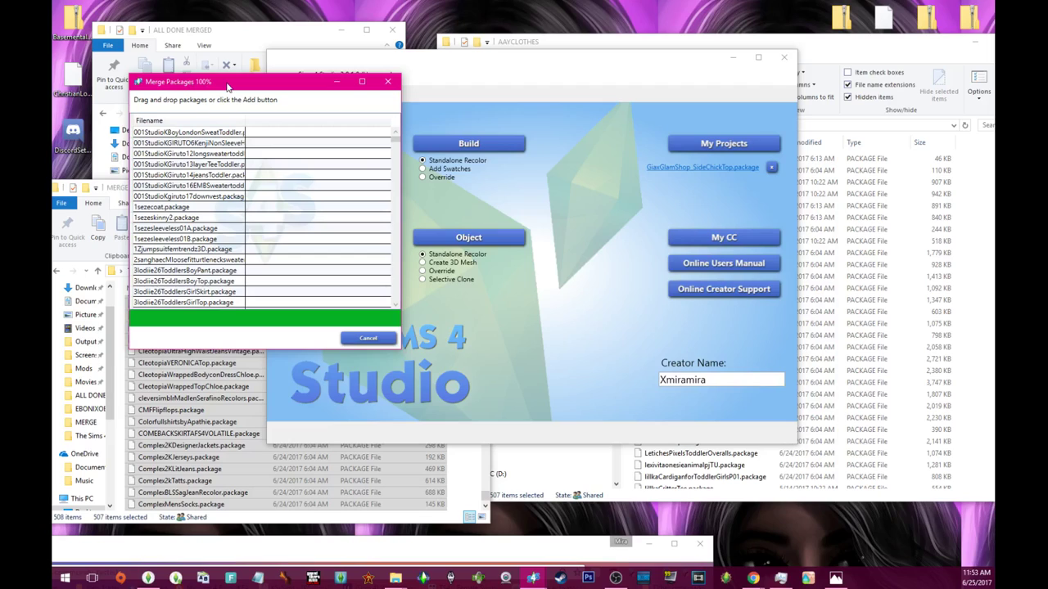
Point Explorer at the Desktop and move it aside to reveal the 507/507 packages merged message
left_click(841, 57)
left_click(427, 76)
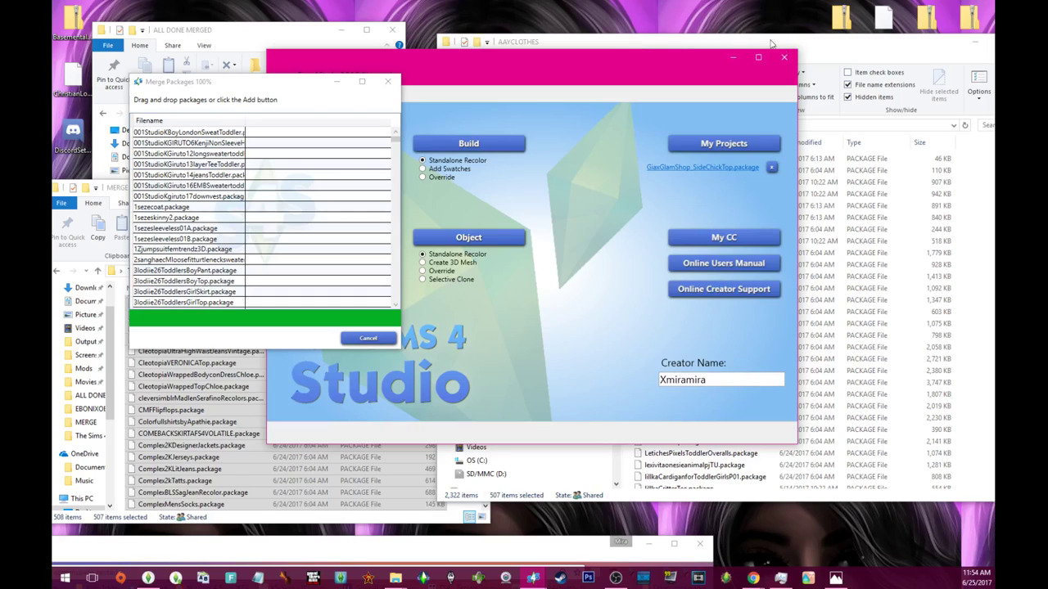
left_click(849, 43)
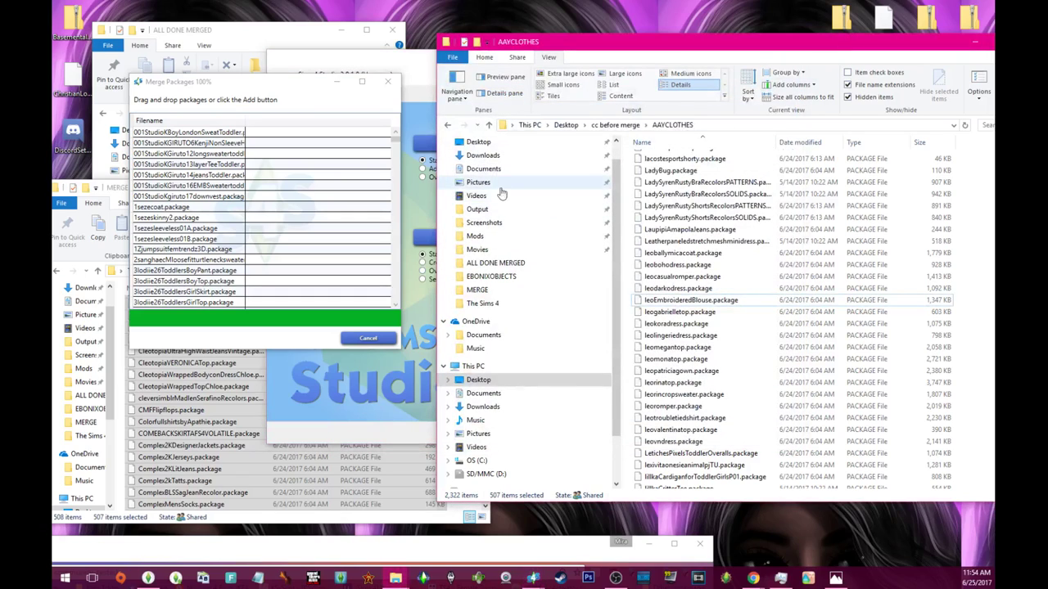
scroll(501, 193, "up", 1)
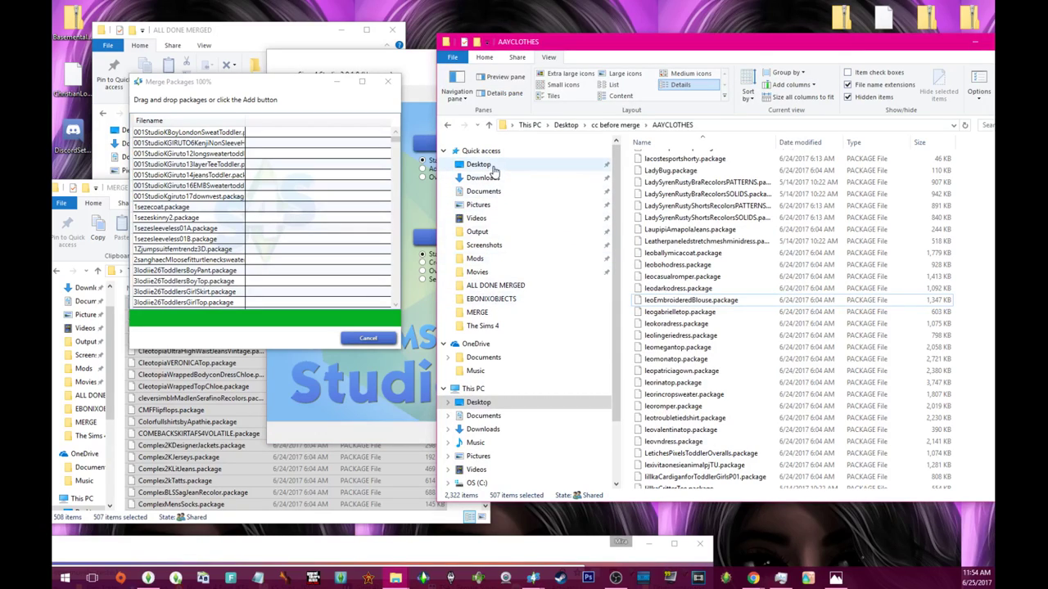
left_click(494, 171)
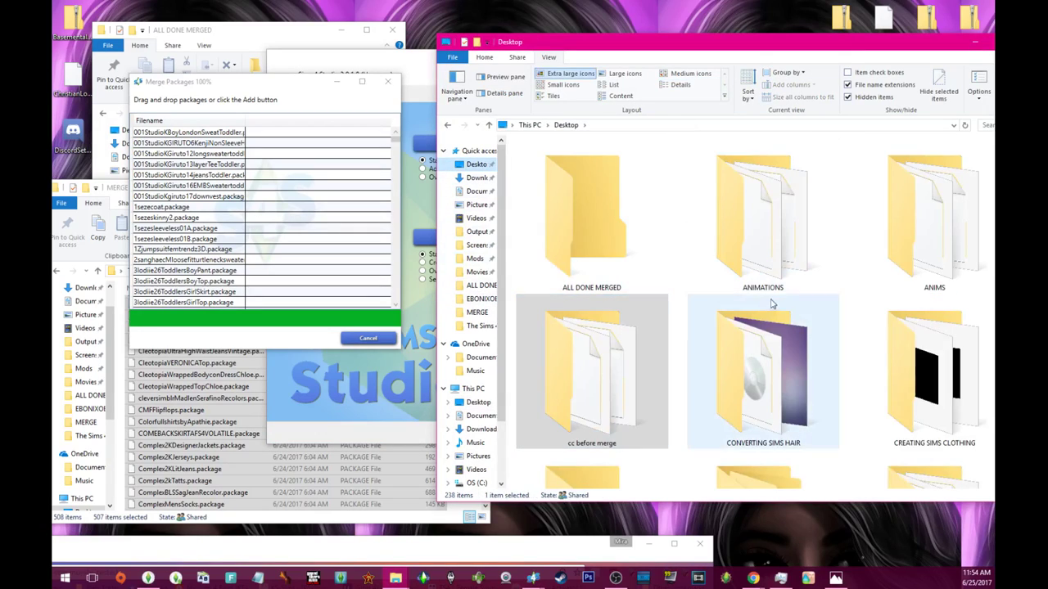
scroll(770, 303, "down", 3)
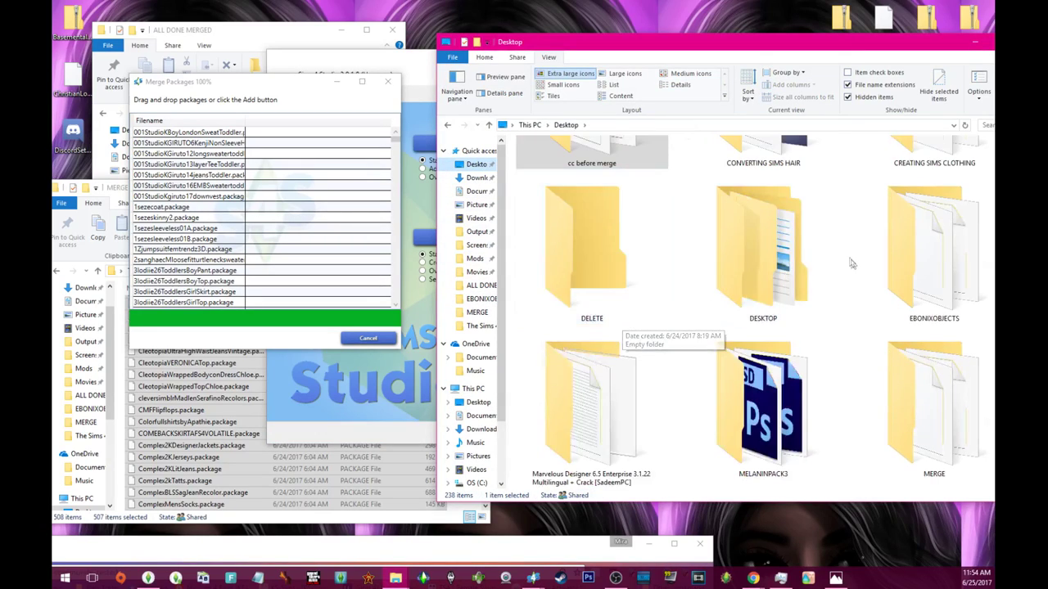
scroll(851, 315, "down", 5)
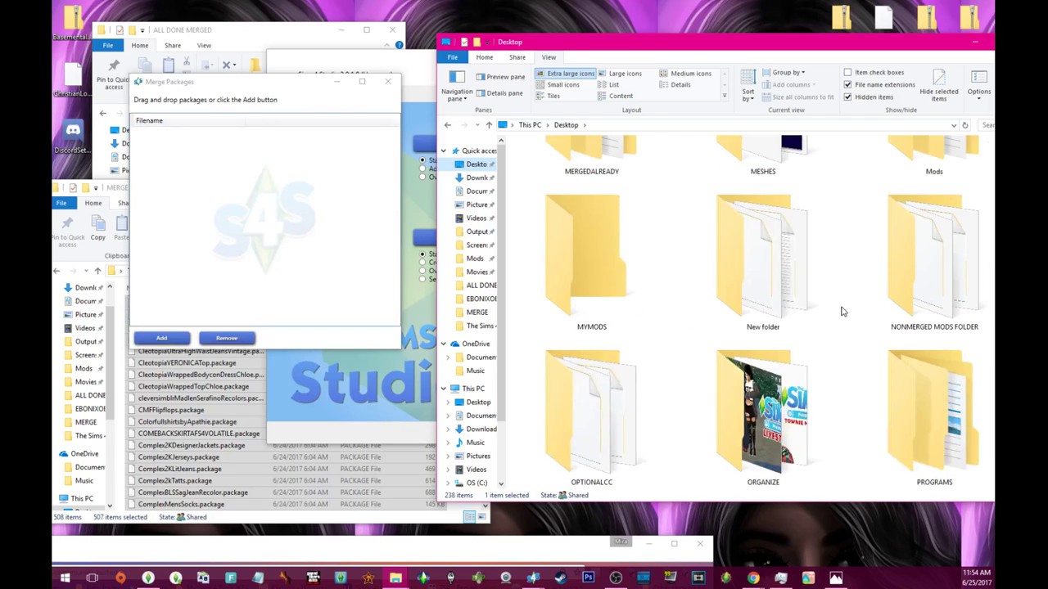
scroll(843, 311, "down", 2)
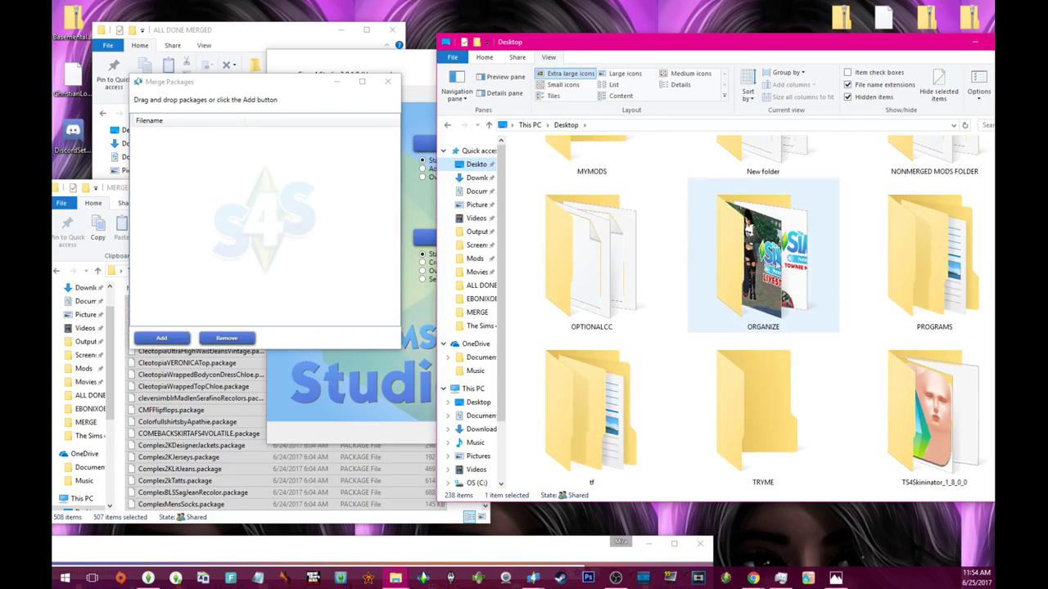
left_click_drag(602, 47, 497, 386)
left_click_drag(574, 383, 936, 68)
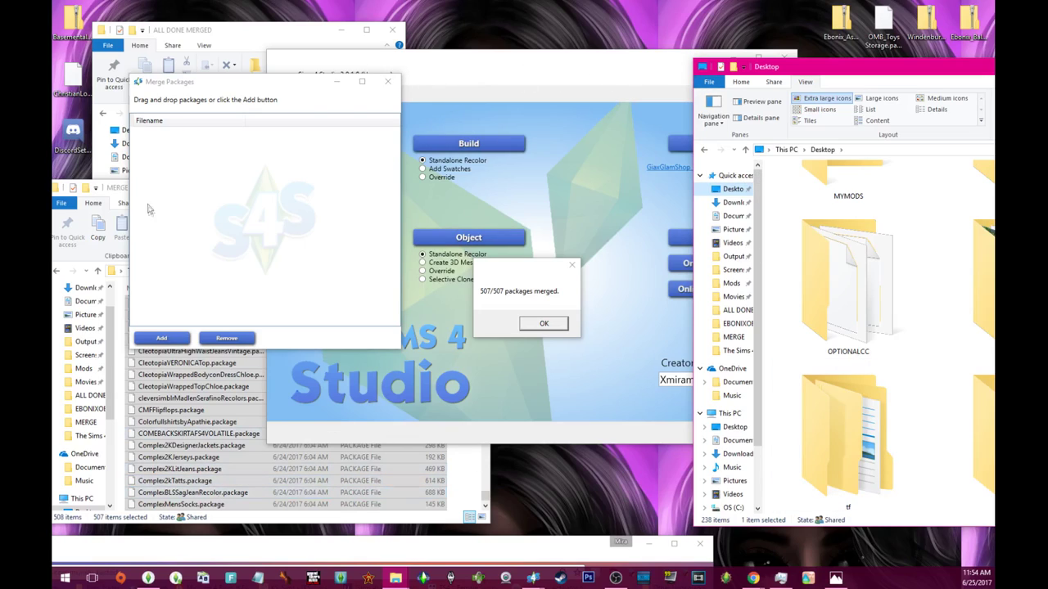
Adjust the MERGE window, then click OK on the 507/507 packages merged message
left_click(114, 188)
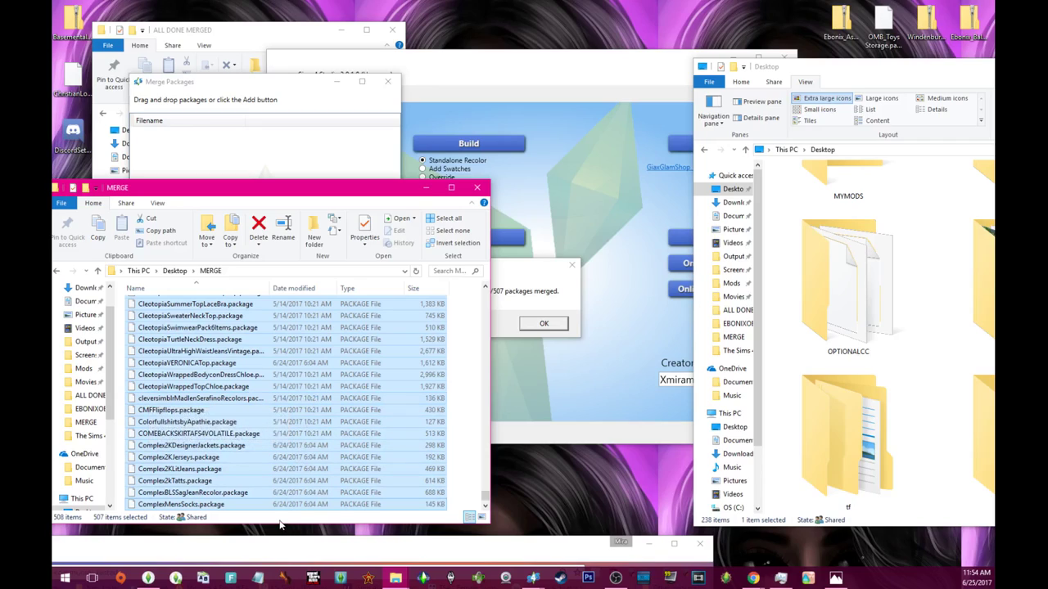
left_click_drag(486, 497, 485, 296)
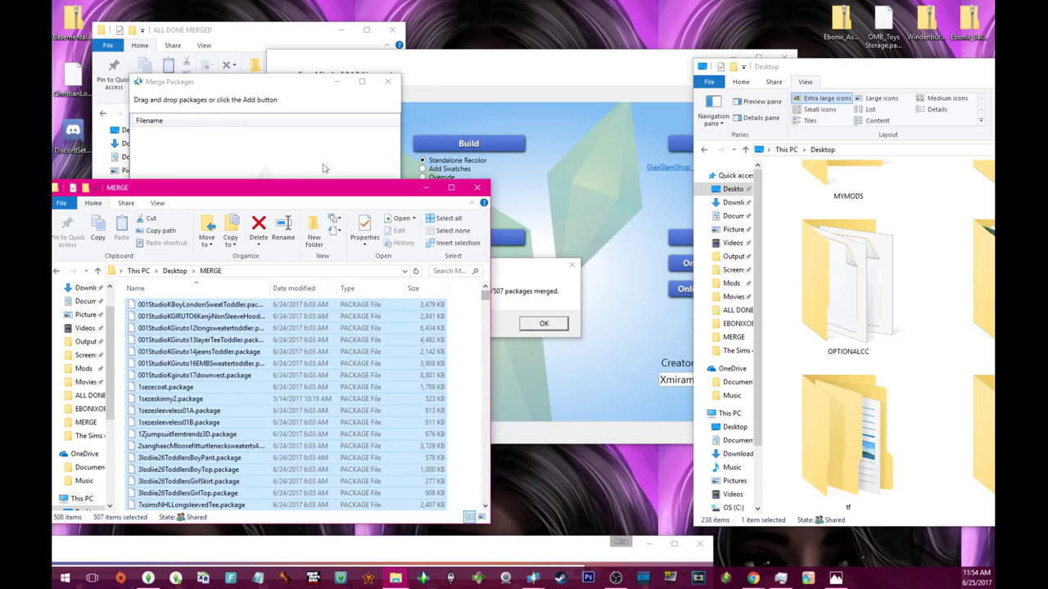
left_click_drag(179, 377, 209, 446)
left_click(304, 81)
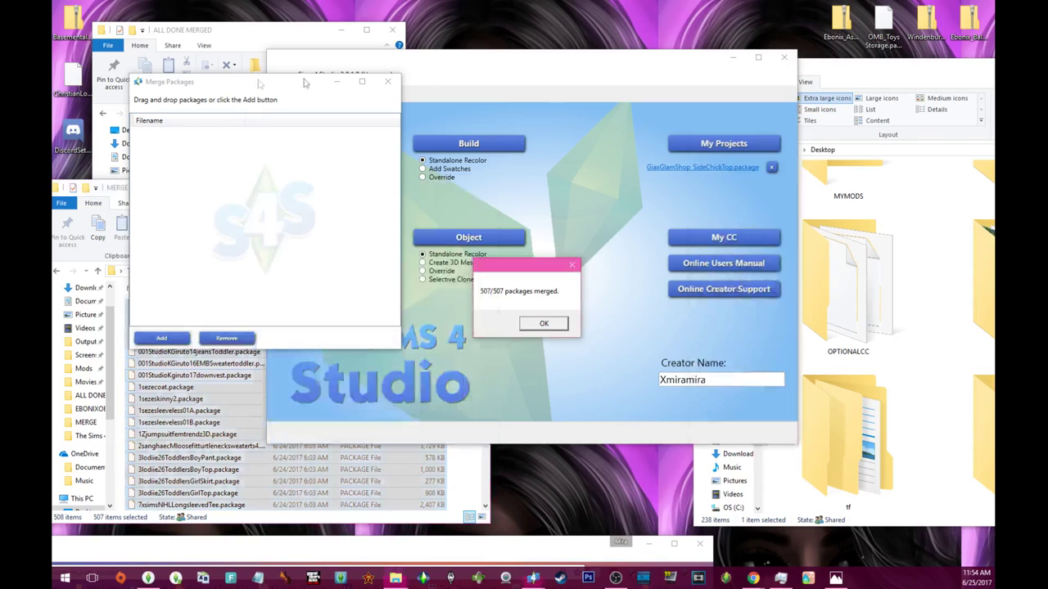
left_click(543, 324)
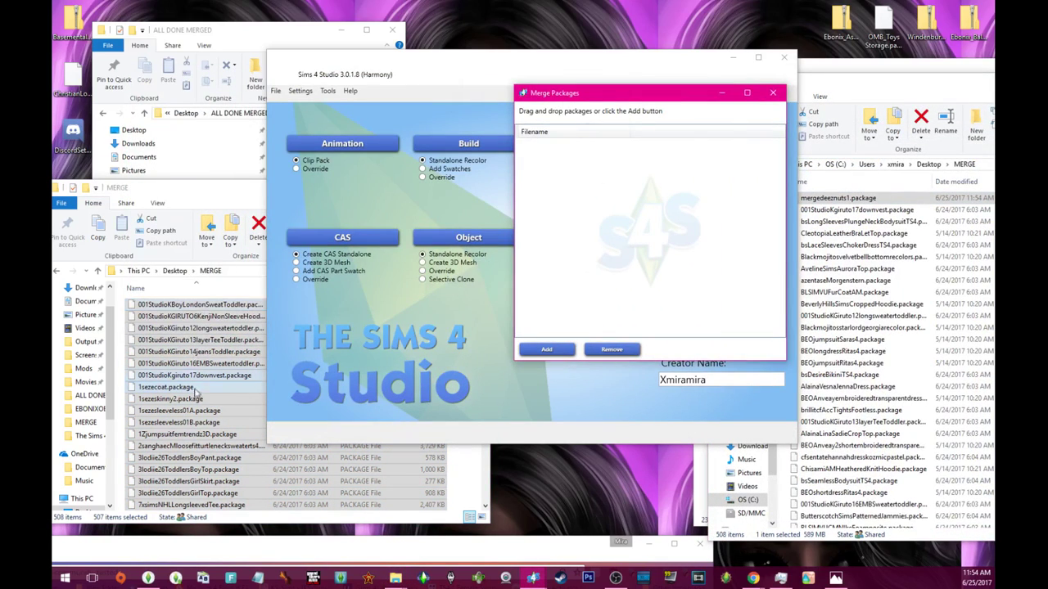
Move the 507 original packages from MERGE into ALL DONE MERGED
left_click_drag(206, 386, 335, 240)
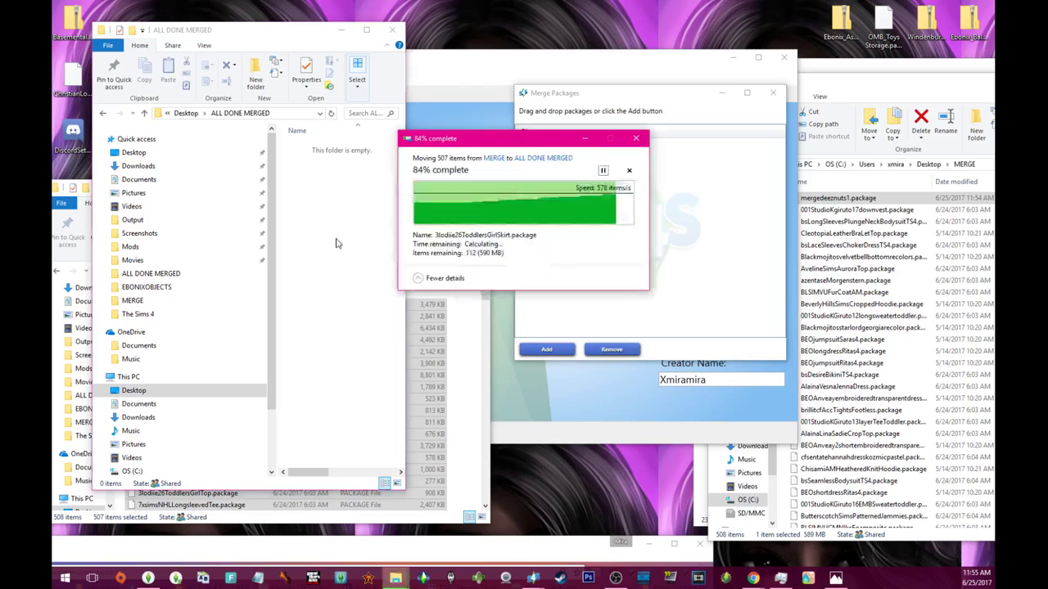
left_click_drag(344, 39, 725, 42)
left_click(228, 319)
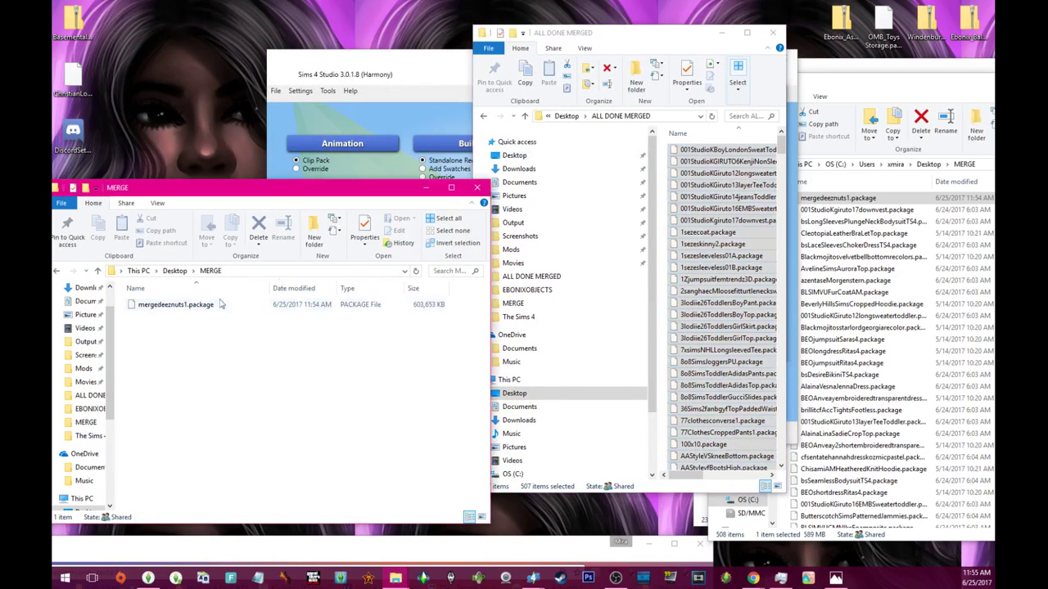
Widen ALL DONE MERGED to show file details and rearrange it beside the MERGE window
left_click_drag(641, 28, 365, 17)
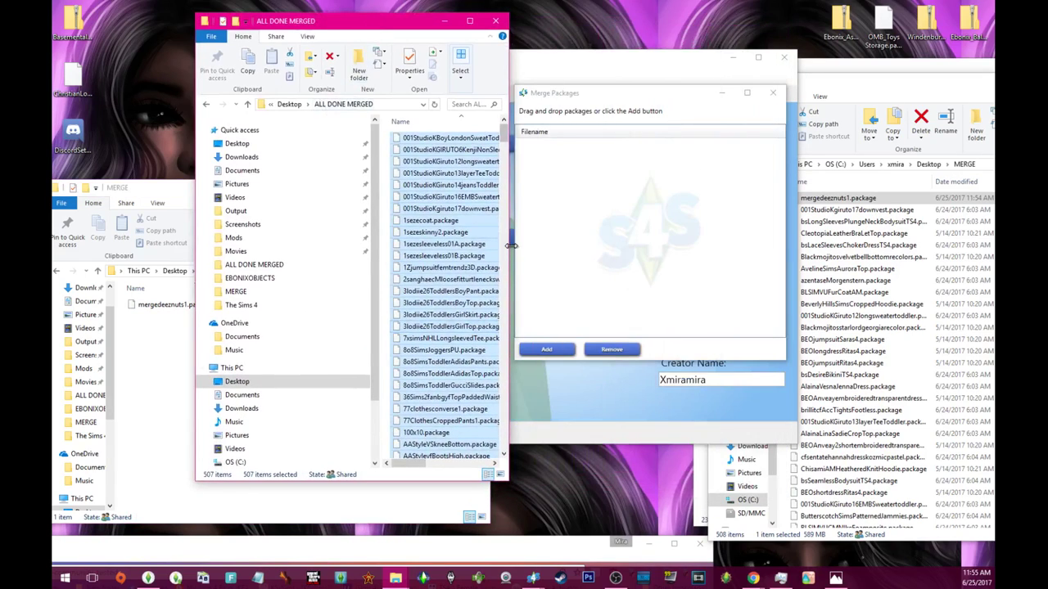
left_click_drag(511, 245, 943, 231)
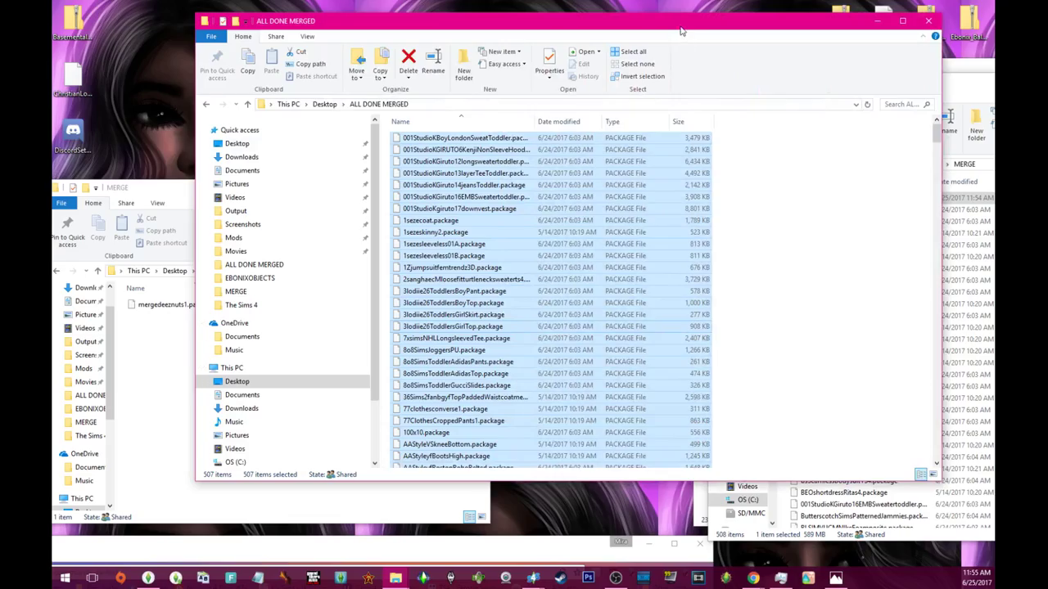
left_click_drag(681, 30, 409, 32)
left_click_drag(900, 86, 255, 82)
Rearrange the Desktop, MERGE and ALL DONE MERGED Explorer windows around Sims 4 Studio
left_click_drag(838, 76, 828, 78)
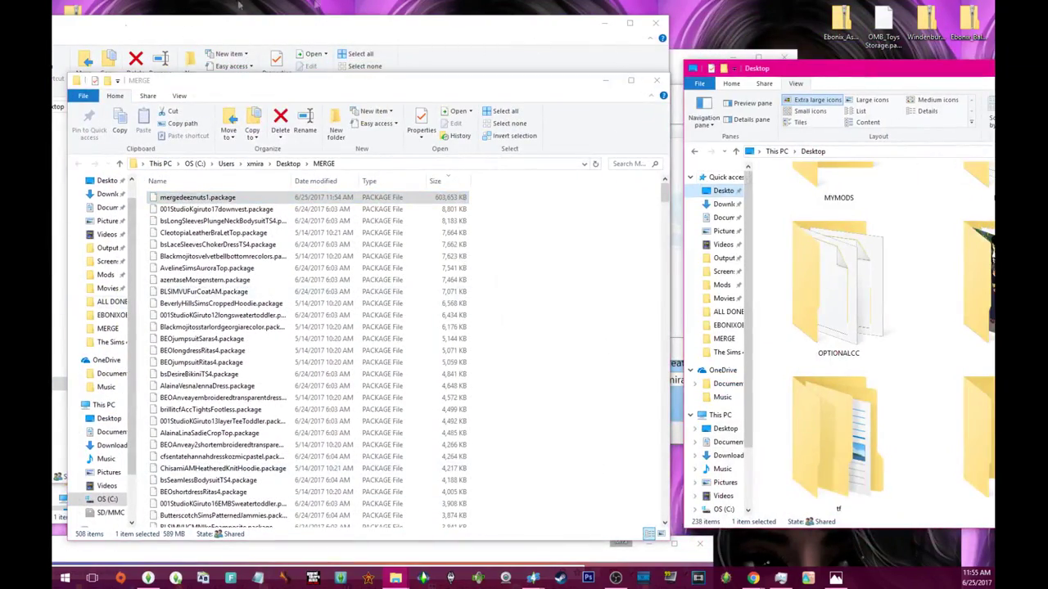
left_click_drag(460, 87, 793, 135)
left_click(691, 58)
left_click(248, 39)
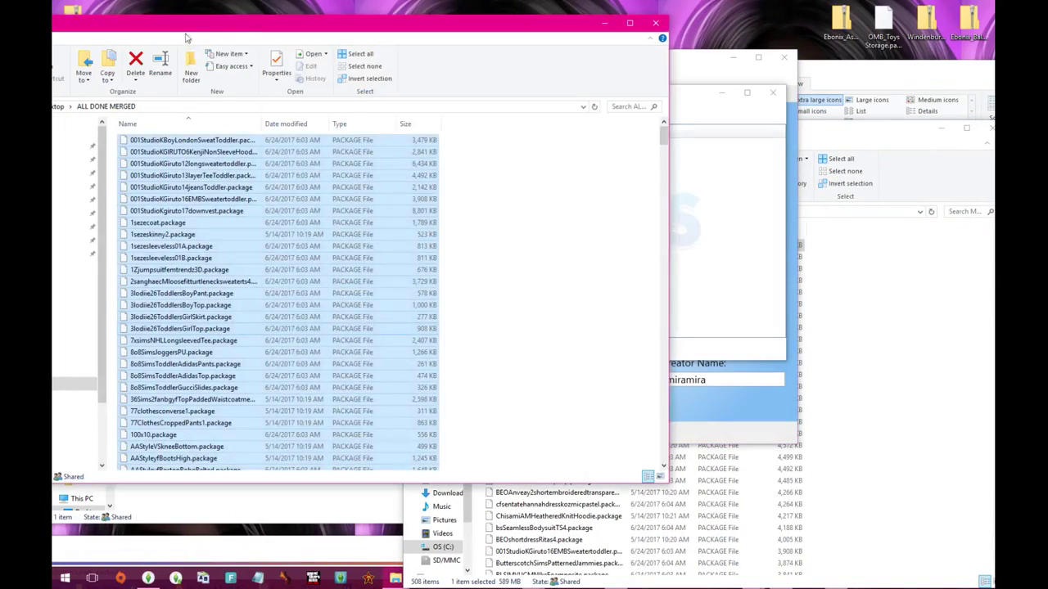
left_click_drag(187, 37, 396, 28)
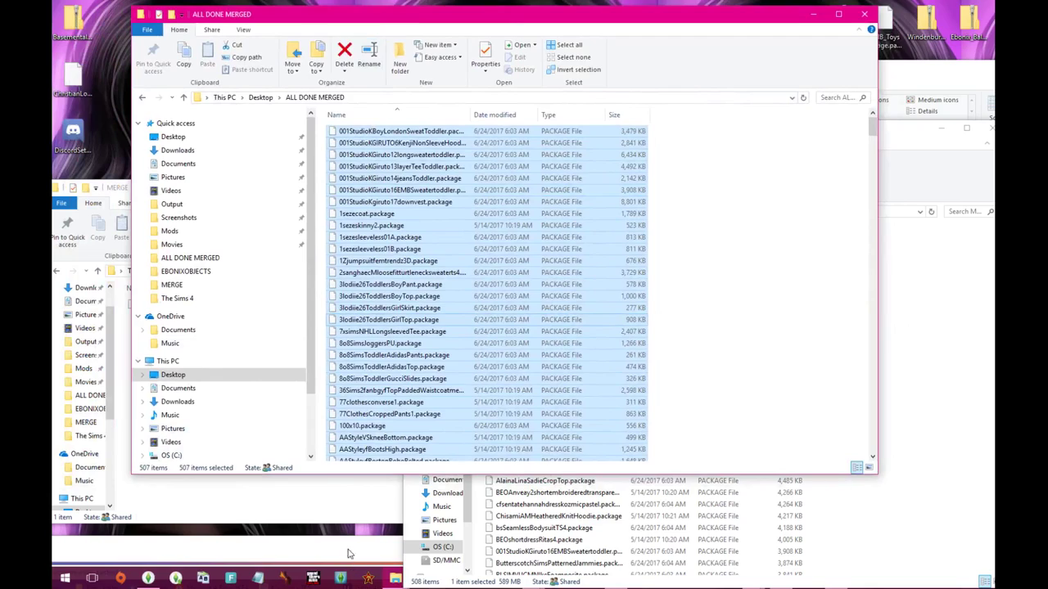
left_click(347, 555)
left_click(309, 515)
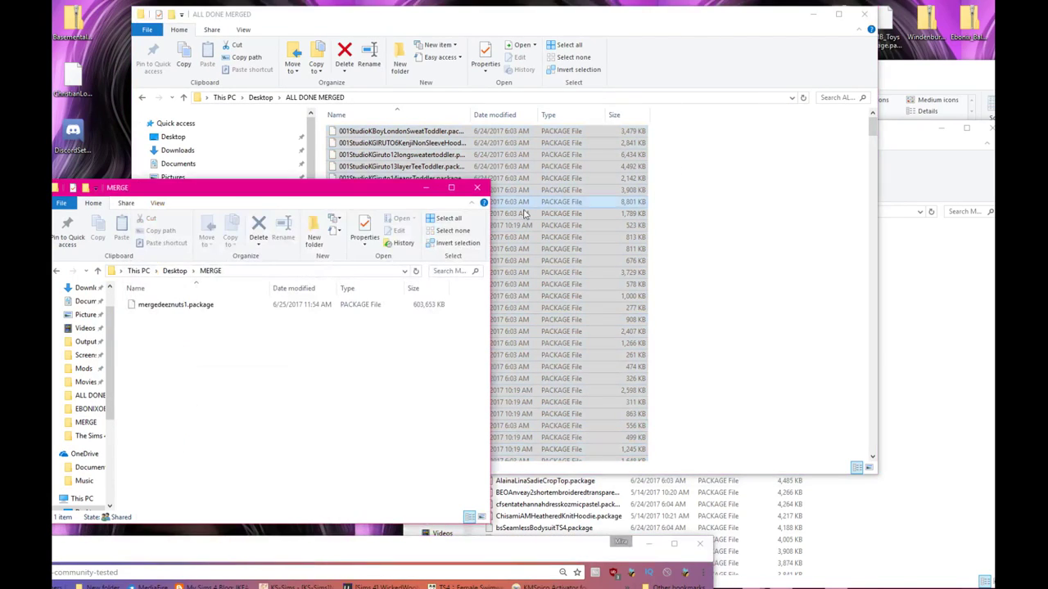
Navigate the second window from ALL DONE MERGED to Desktop and open NONMERGED MODS FOLDER
left_click(90, 395)
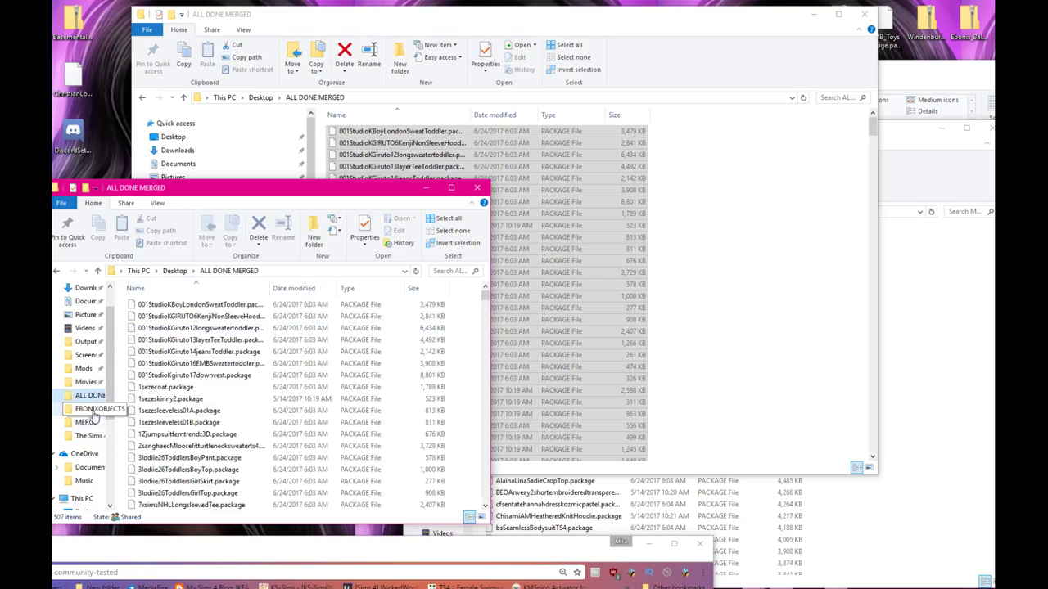
scroll(97, 348, "up", 1)
left_click(85, 310)
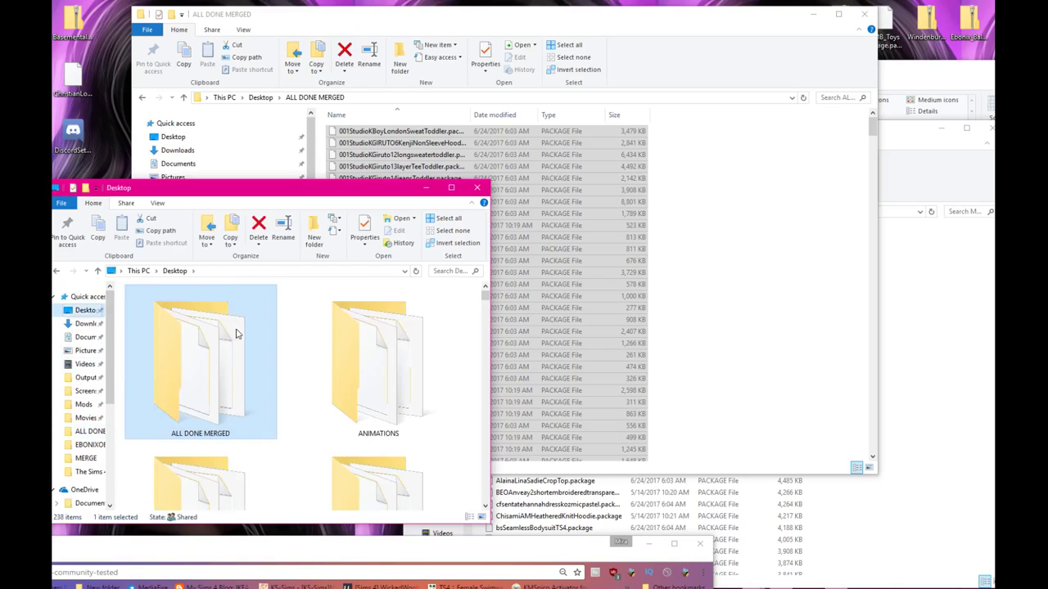
scroll(240, 394, "down", 3)
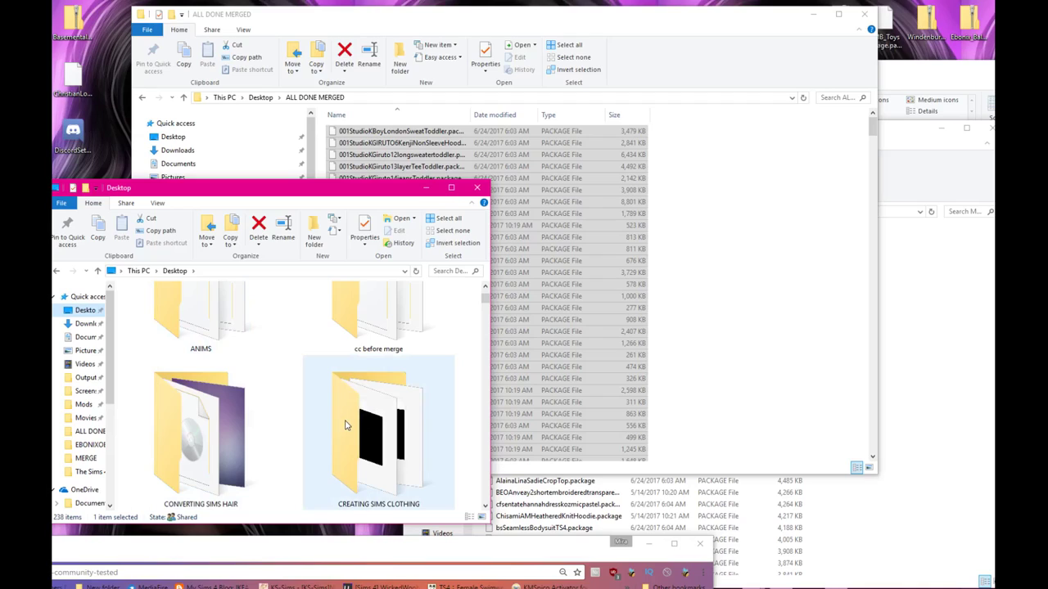
scroll(346, 424, "down", 2)
scroll(346, 424, "down", 4)
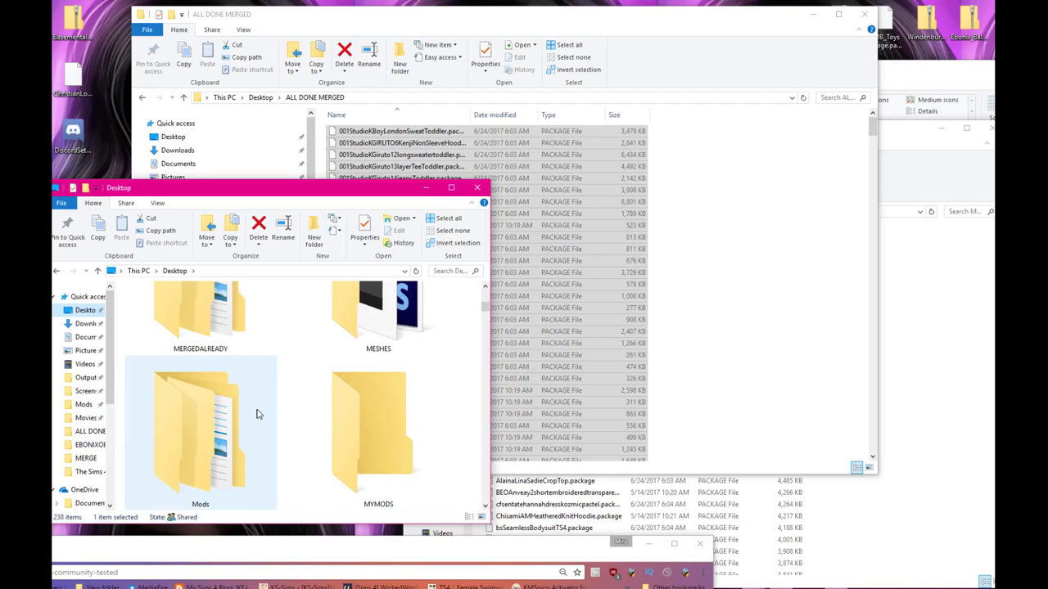
scroll(256, 414, "down", 1)
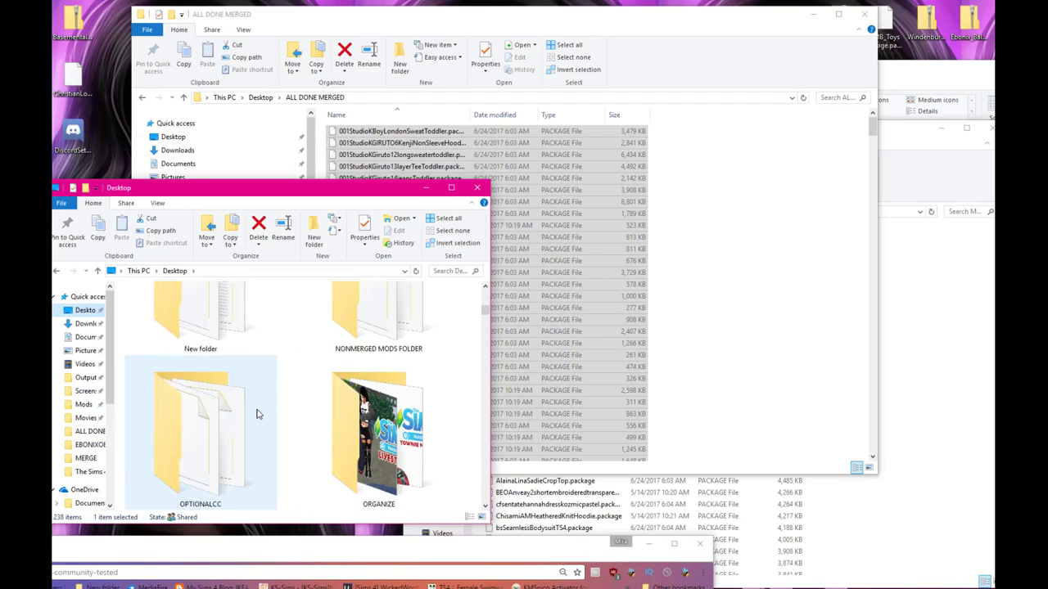
double_click(378, 324)
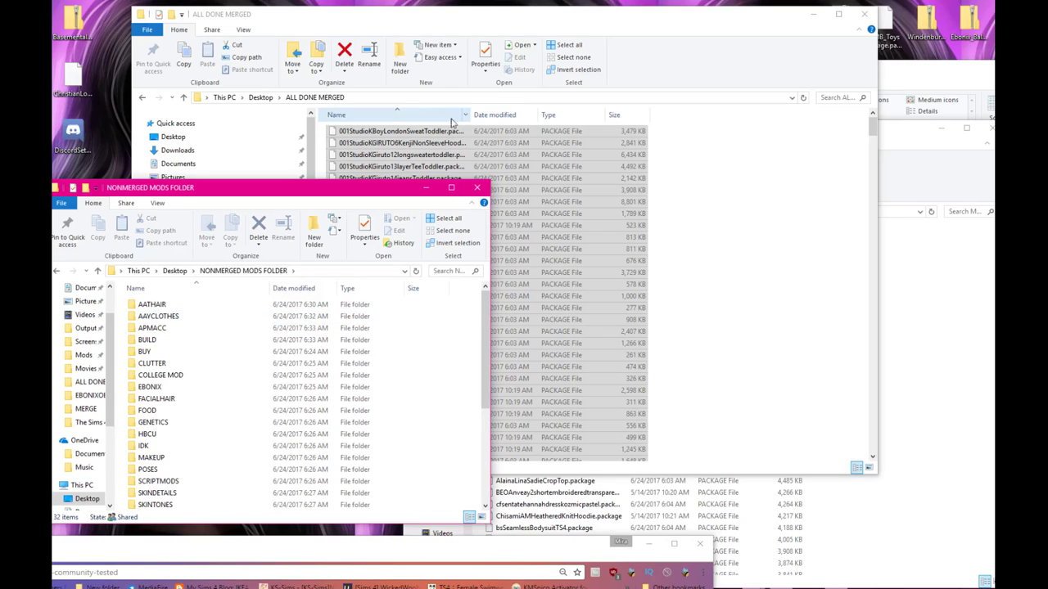
Move the 507 selected packages into AAYCLOTHES, replacing the same-named files
left_click_drag(421, 142, 207, 317)
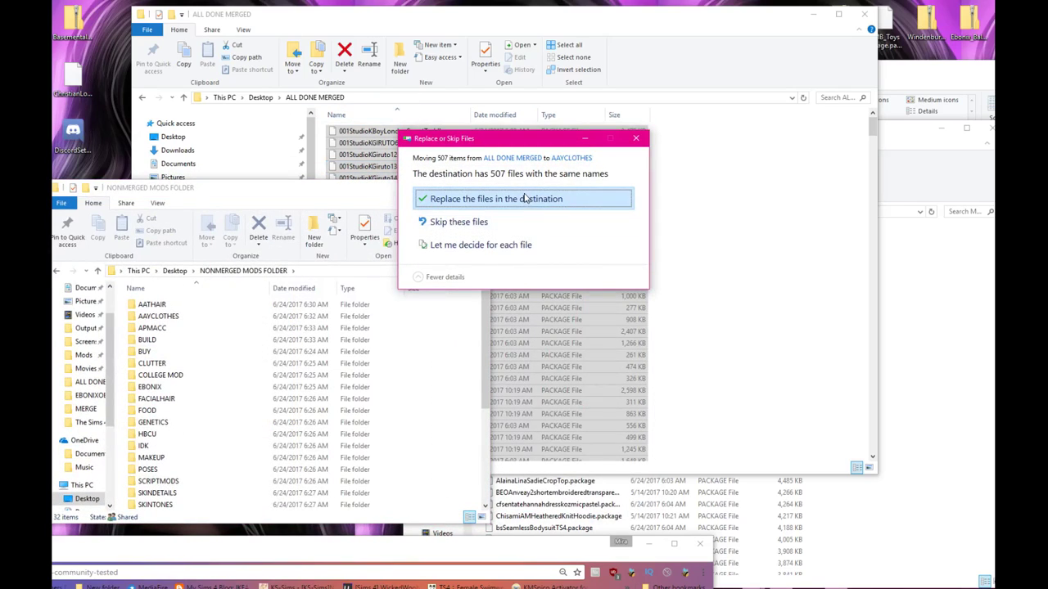
left_click(499, 201)
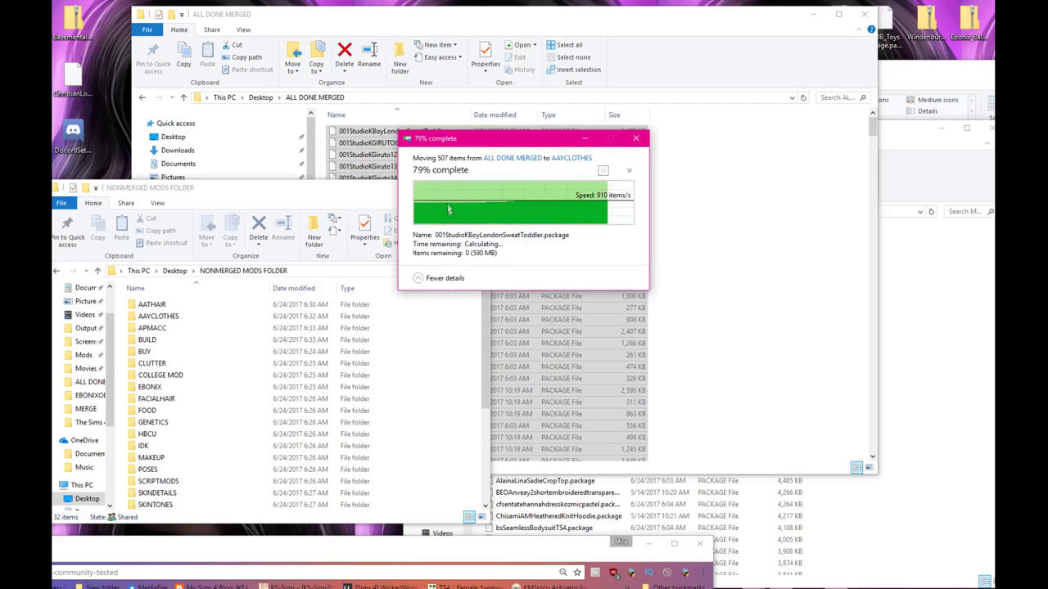
left_click_drag(323, 190, 366, 99)
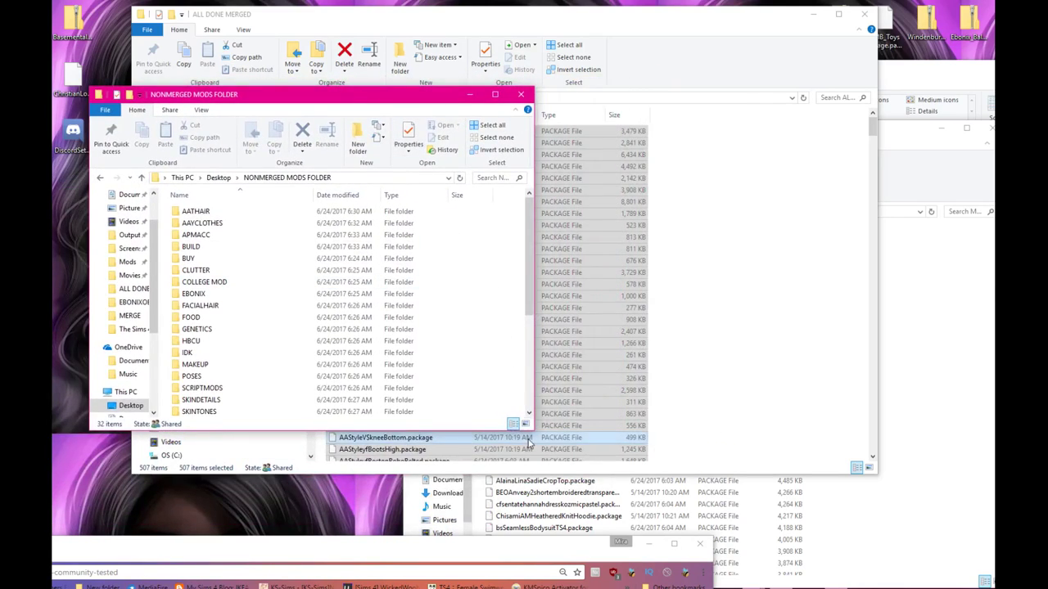
Resize and position the NONMERGED MODS FOLDER and ALL DONE MERGED windows side by side
left_click_drag(532, 431, 790, 538)
left_click_drag(725, 536, 884, 522)
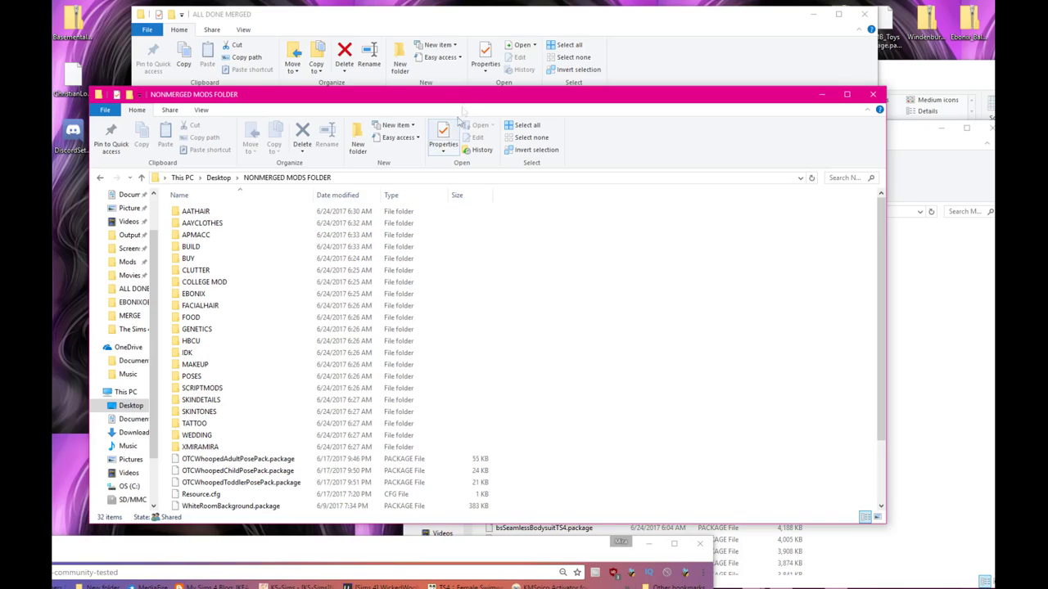
left_click_drag(467, 102, 449, 31)
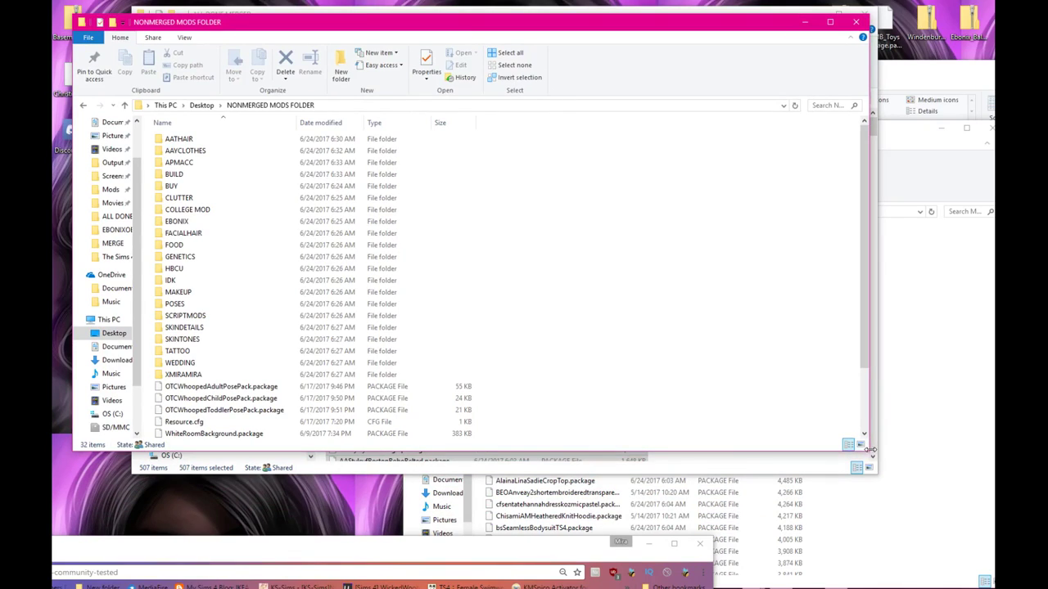
left_click_drag(871, 449, 599, 448)
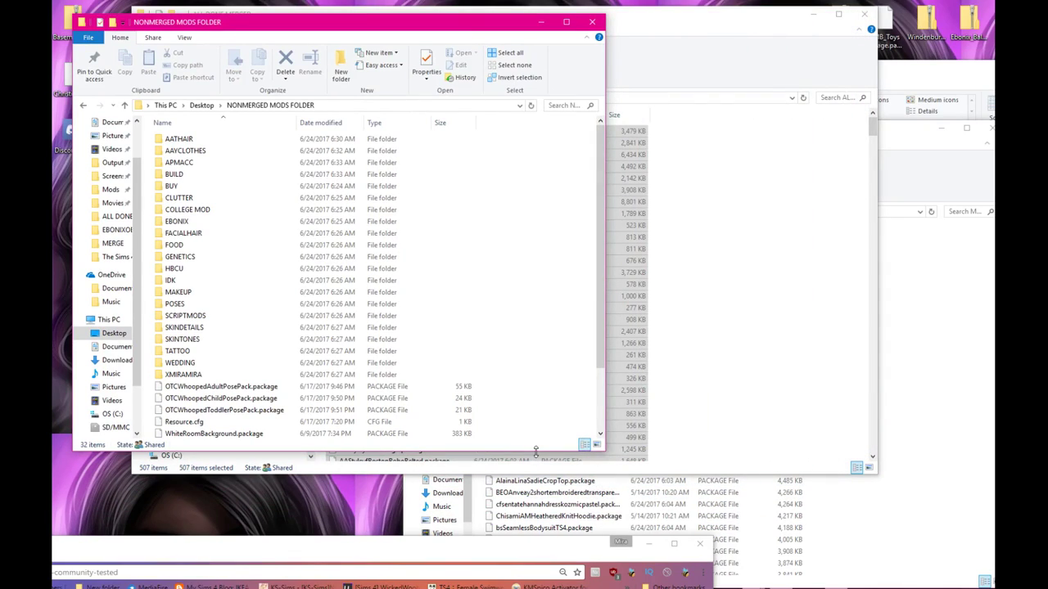
left_click_drag(536, 451, 535, 532)
left_click_drag(673, 24, 767, 20)
left_click_drag(970, 471, 826, 473)
left_click_drag(413, 10, 685, 49)
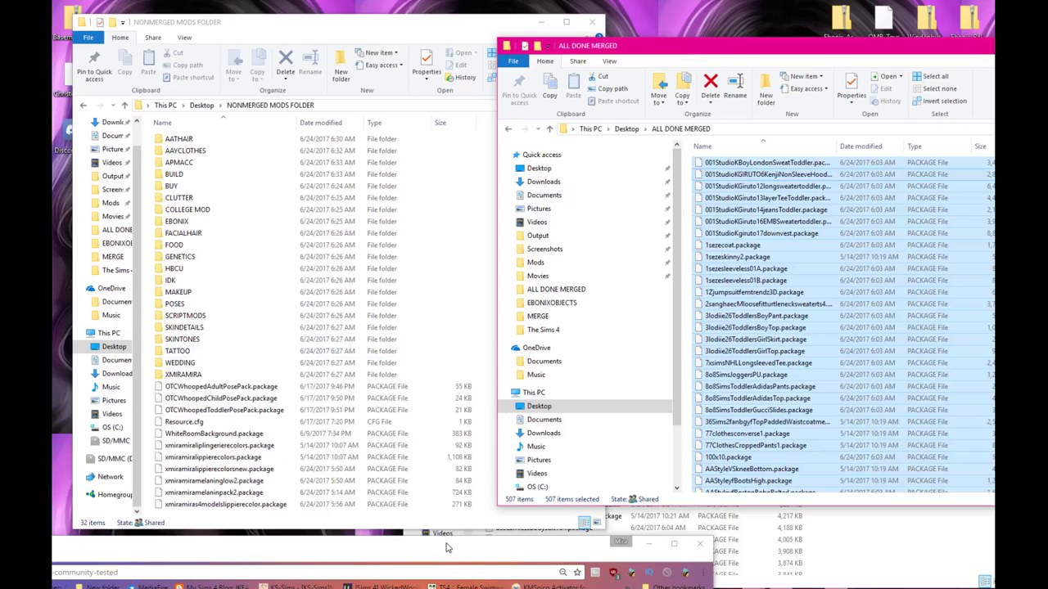
Start Merge Packages from Tools, choose Add, and enlarge the Open dialog showing the MERGE folder
left_click(446, 547)
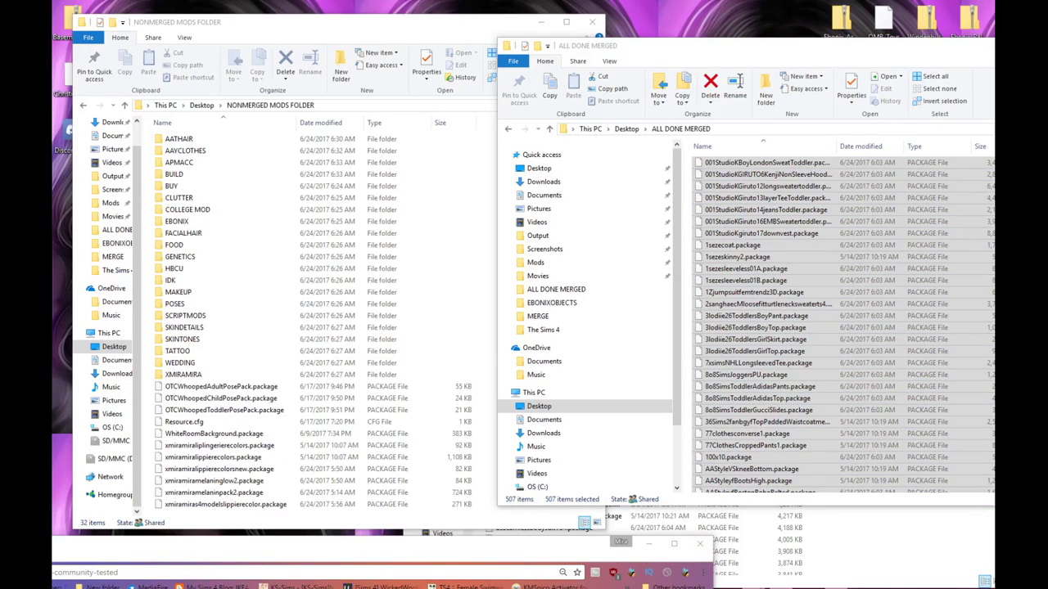
left_click(564, 95)
left_click(328, 90)
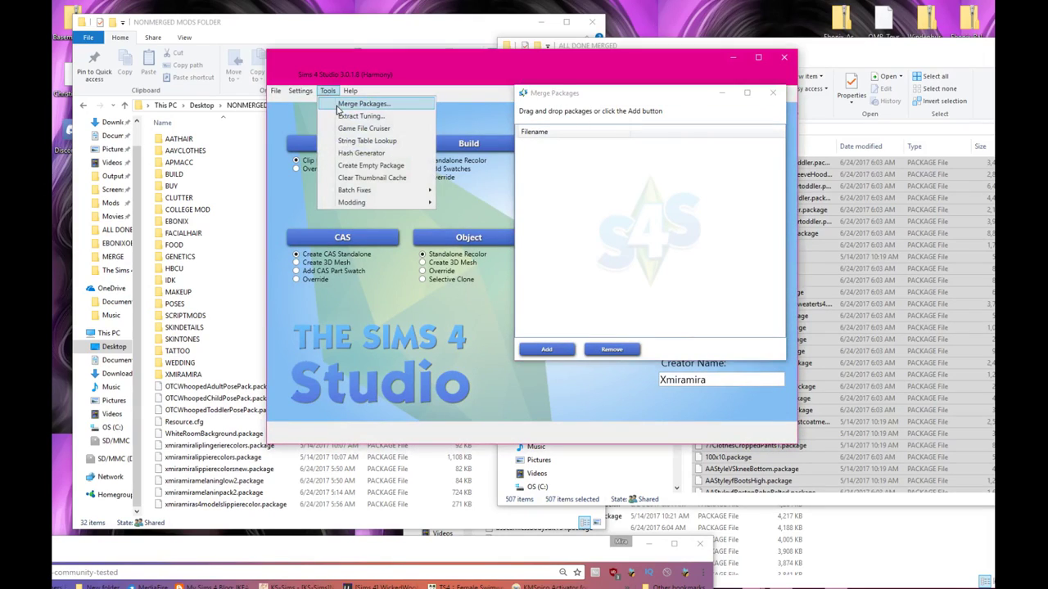
left_click(548, 97)
left_click(545, 348)
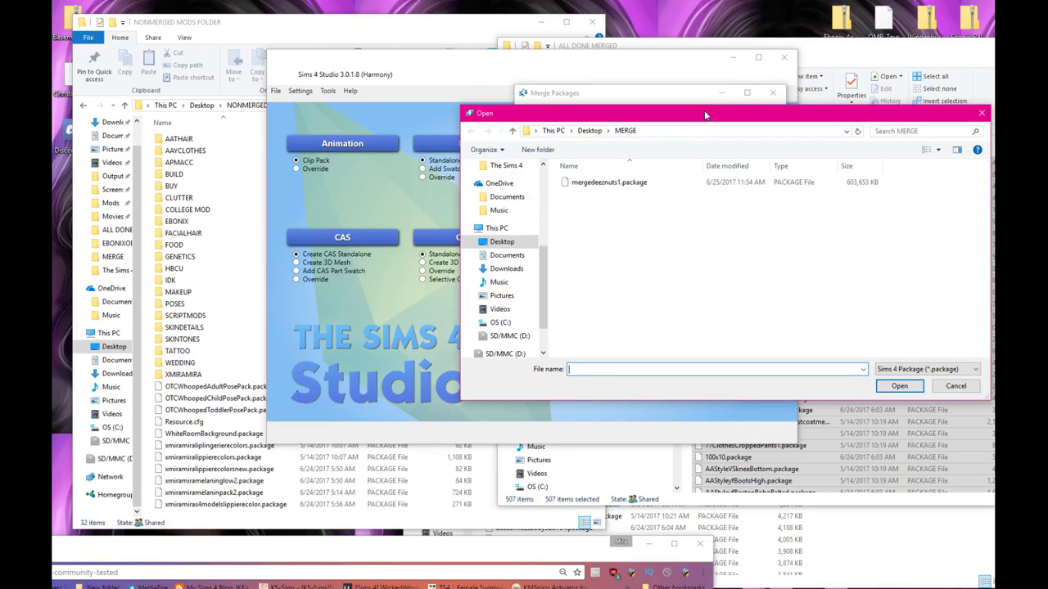
left_click_drag(719, 108, 464, 55)
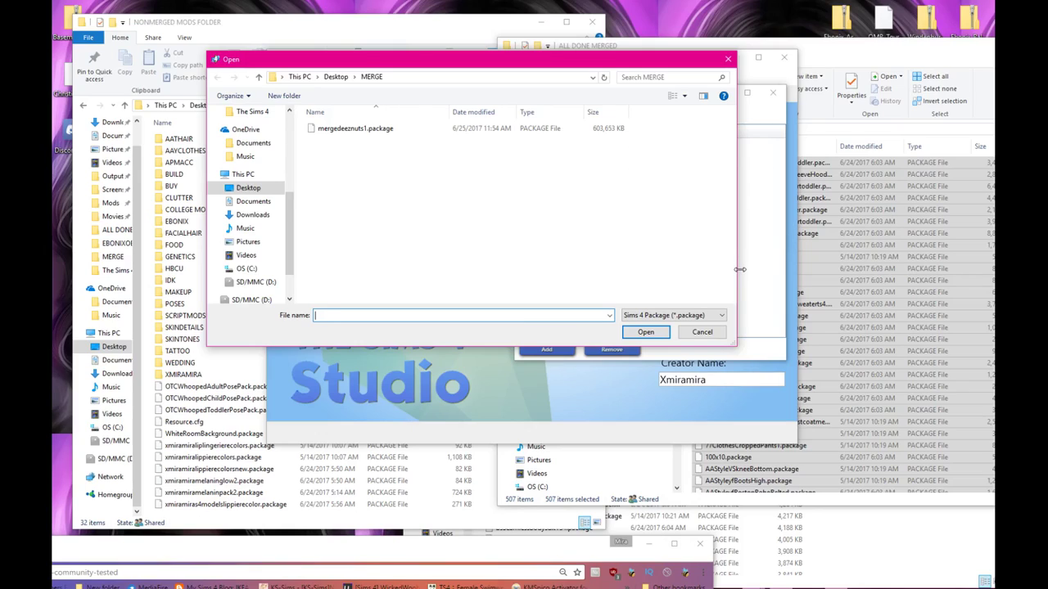
left_click_drag(740, 269, 664, 269)
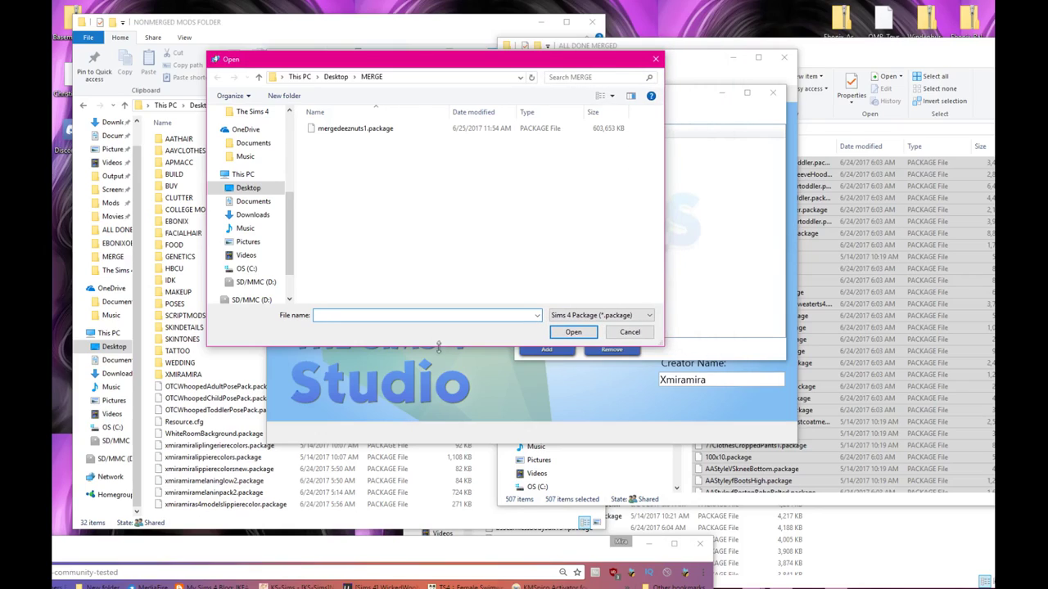
left_click_drag(439, 348, 441, 423)
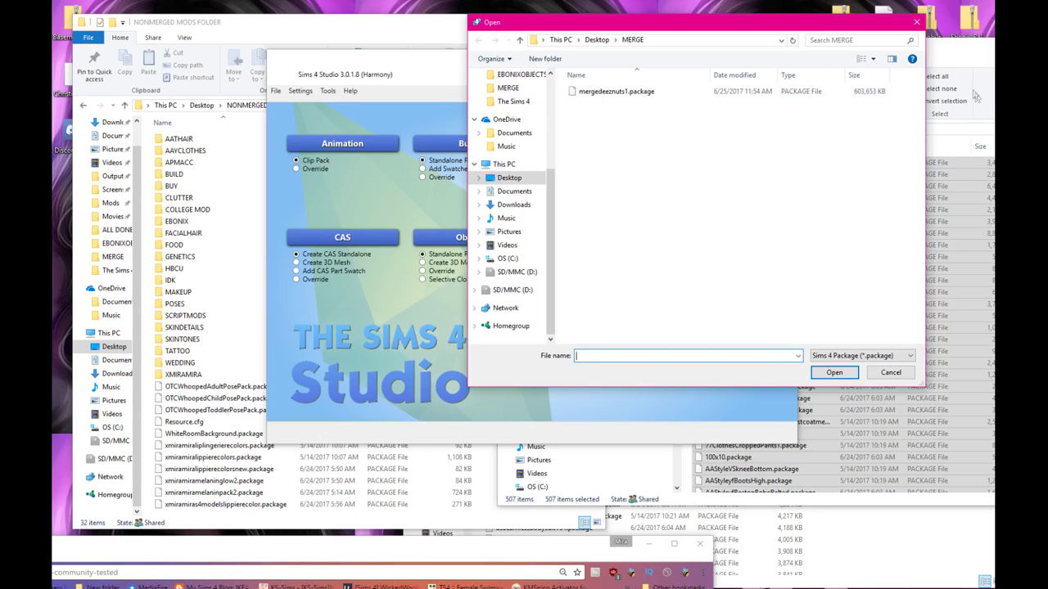
Shift the ALL DONE MERGED window aside and move Sims 4 Studio down-left to uncover the file chooser
left_click_drag(940, 51, 614, 18)
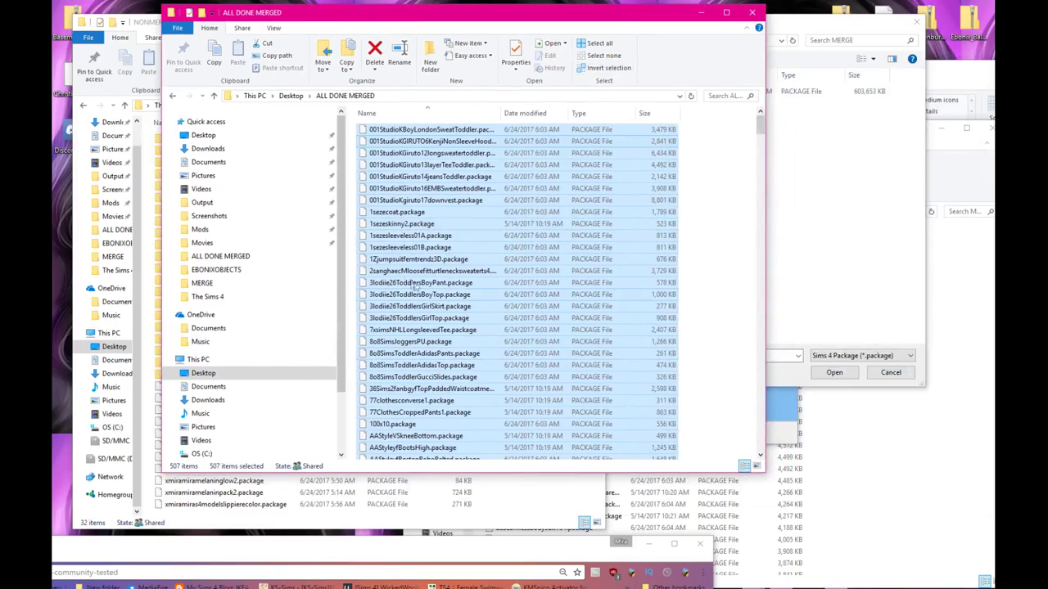
left_click_drag(758, 124, 758, 370)
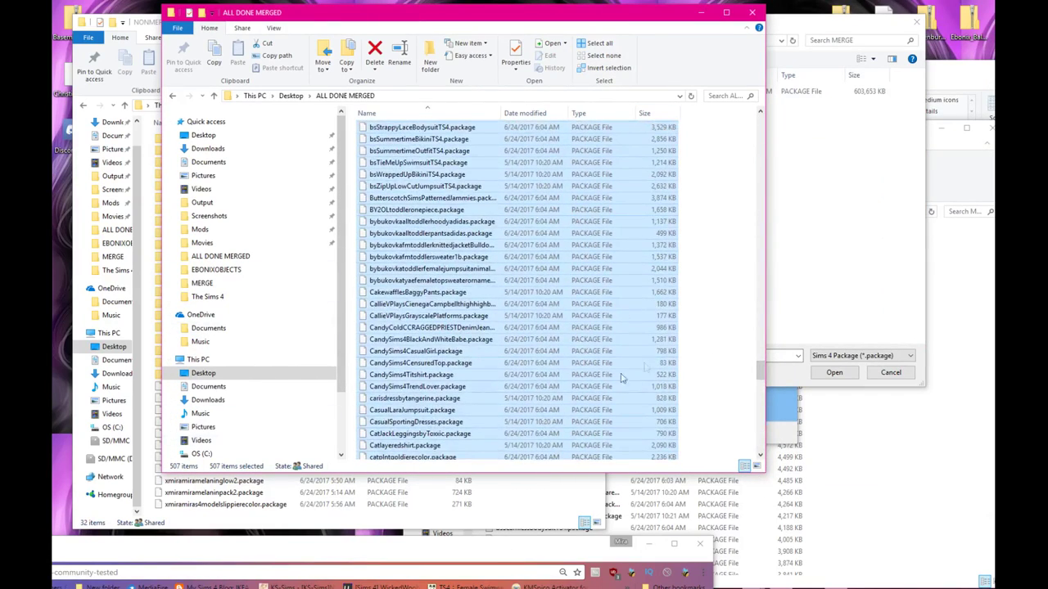
left_click_drag(496, 19, 743, 42)
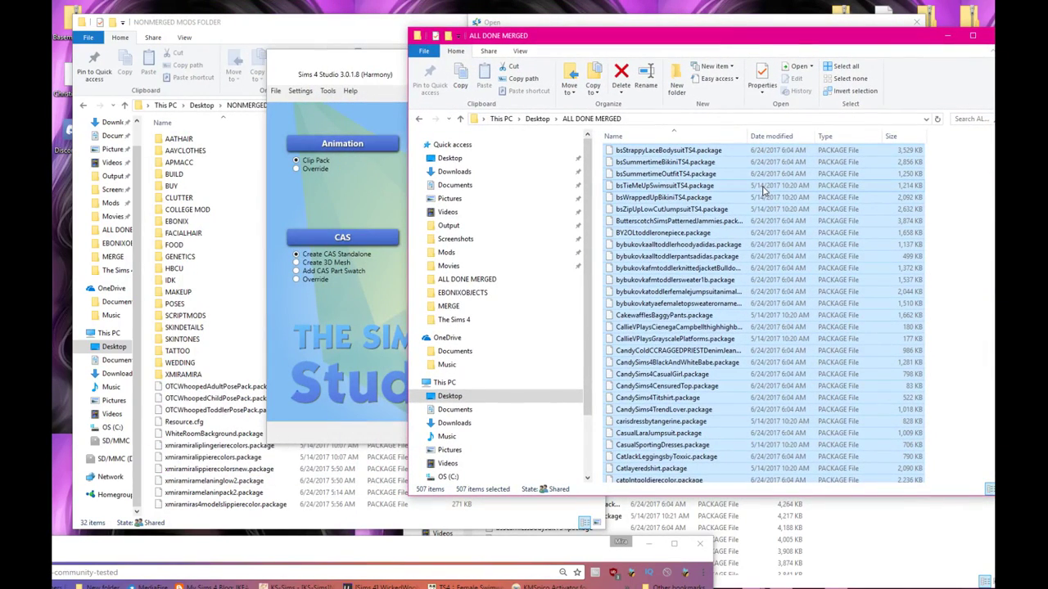
left_click_drag(791, 36, 737, 168)
left_click(419, 67)
left_click_drag(419, 67, 220, 89)
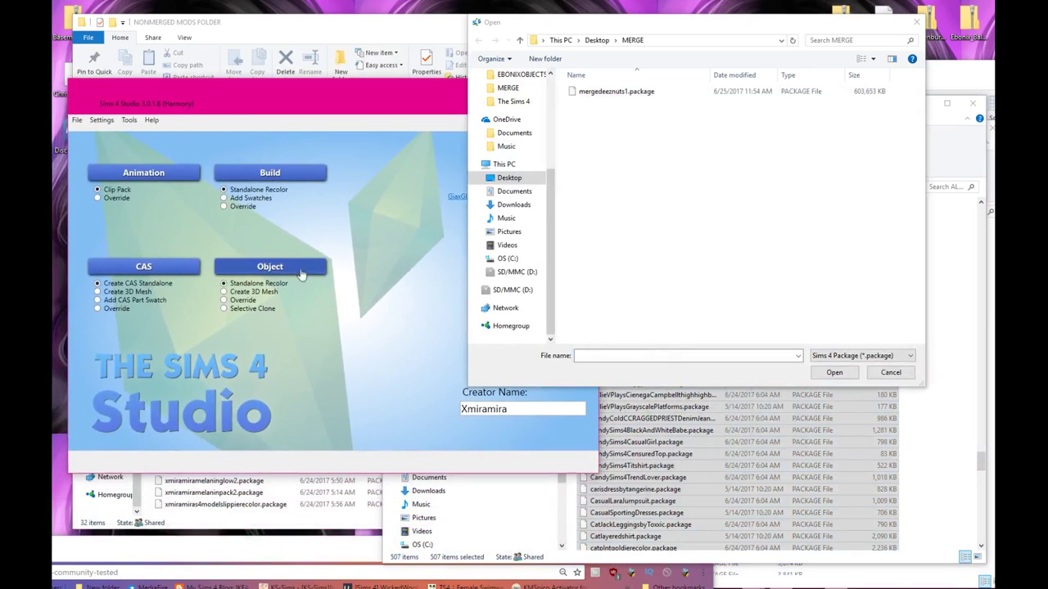
Minimize the NONMERGED MODS FOLDER window and reposition the file chooser over Sims 4 Studio
left_click(295, 38)
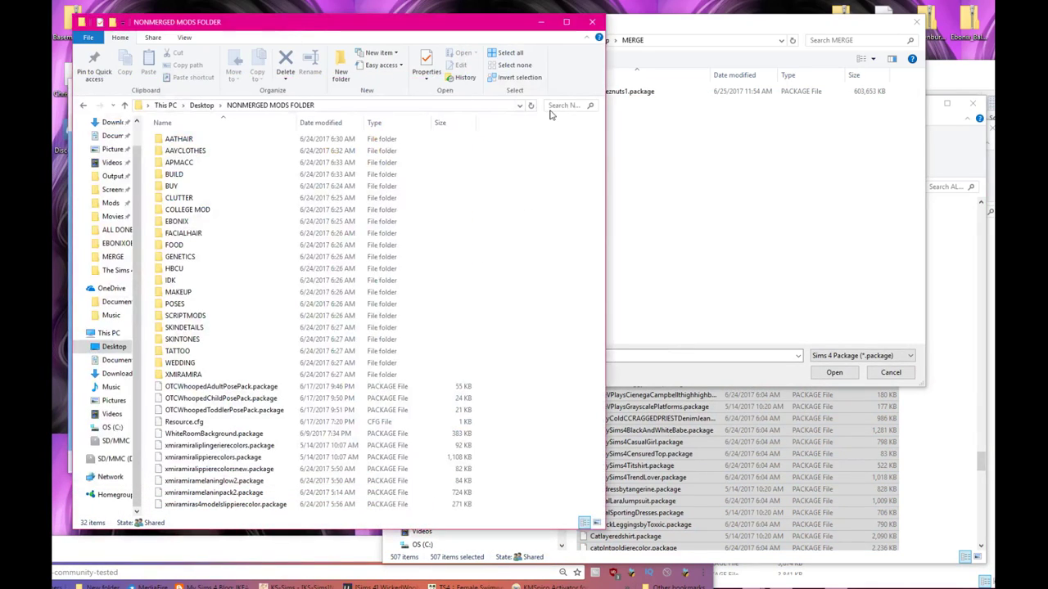
left_click(541, 22)
left_click_drag(577, 24, 297, 155)
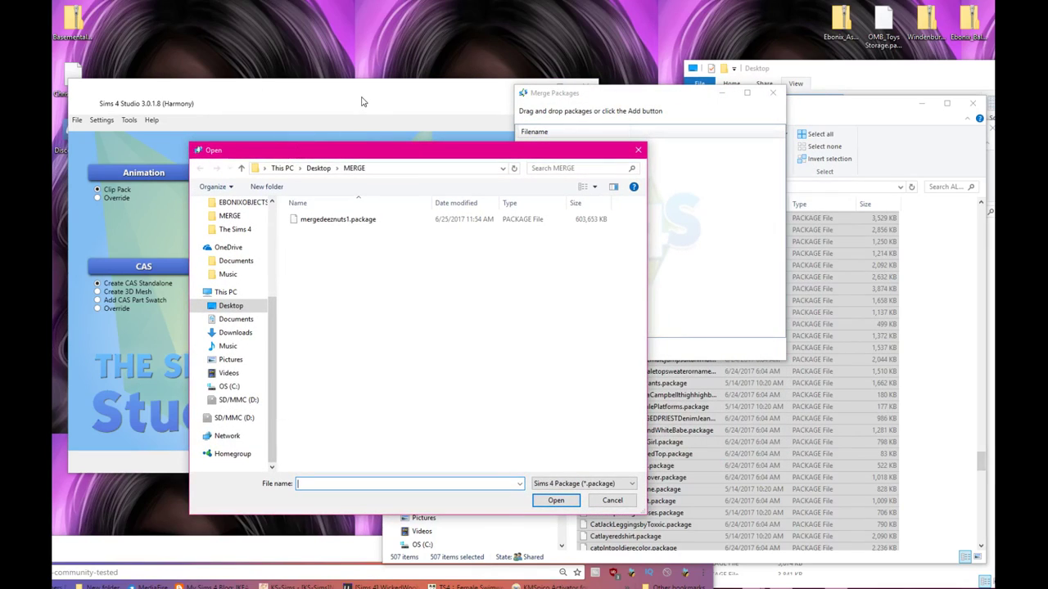
Cancel the Open dialog and place the empty Merge Packages window top right beside ALL DONE MERGED
left_click_drag(366, 106, 383, 34)
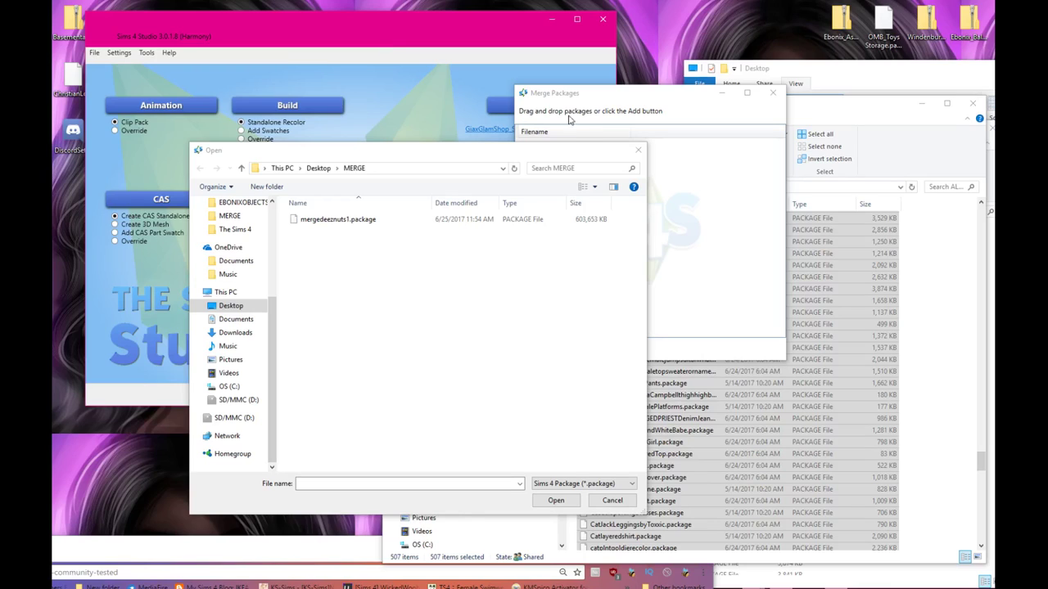
left_click_drag(555, 156, 441, 146)
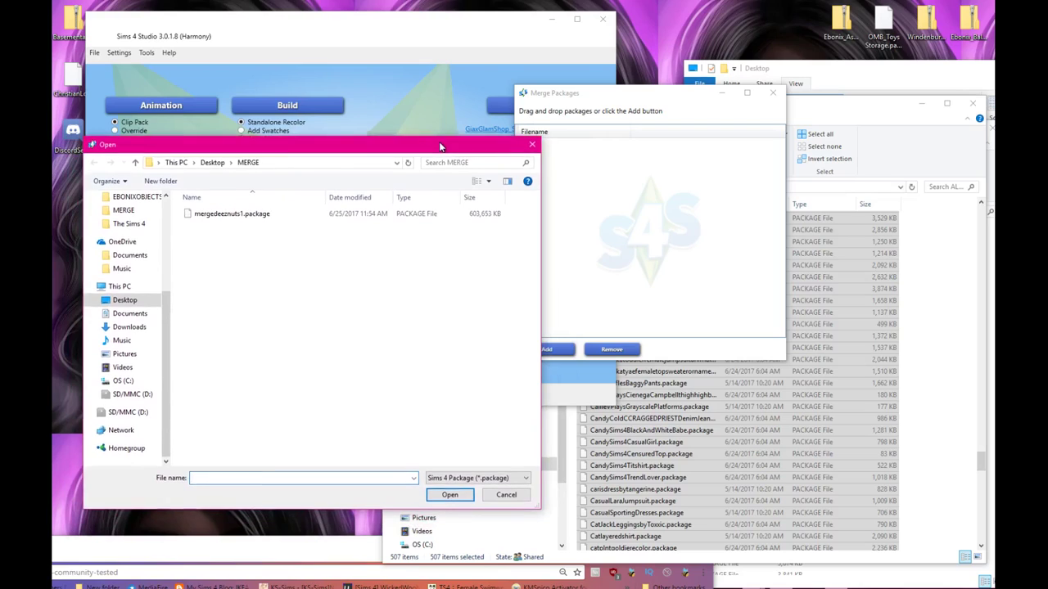
left_click(636, 91)
key("Escape")
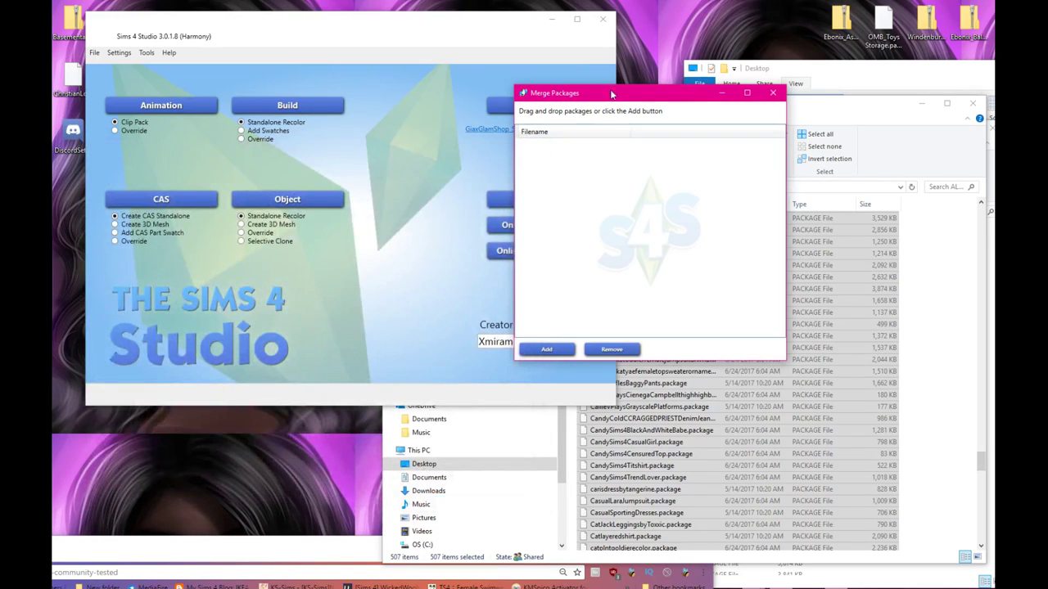
left_click_drag(613, 93, 497, 75)
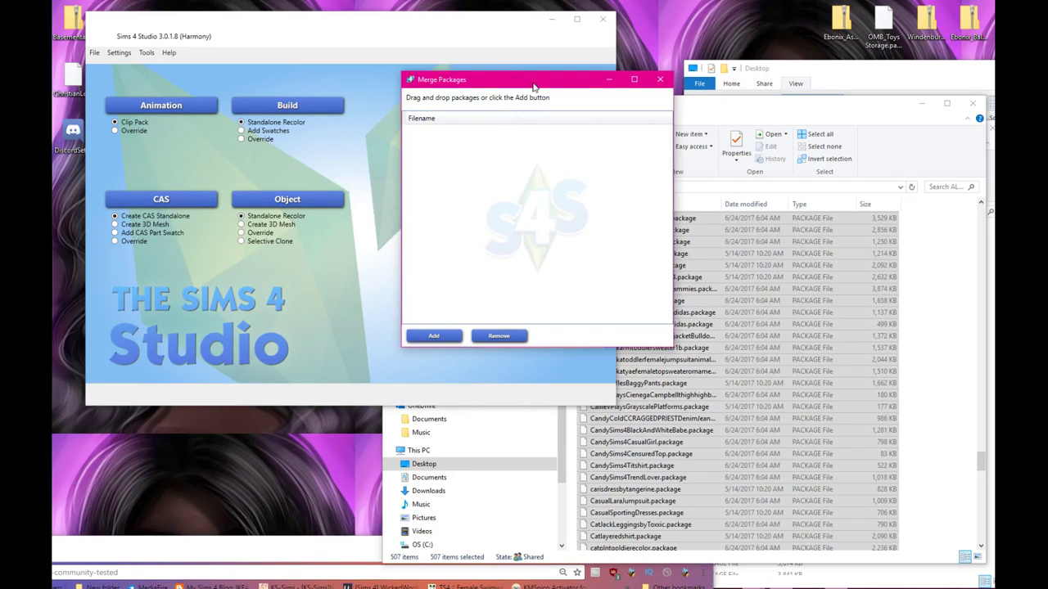
left_click_drag(533, 85, 798, 46)
left_click_drag(632, 105, 377, 87)
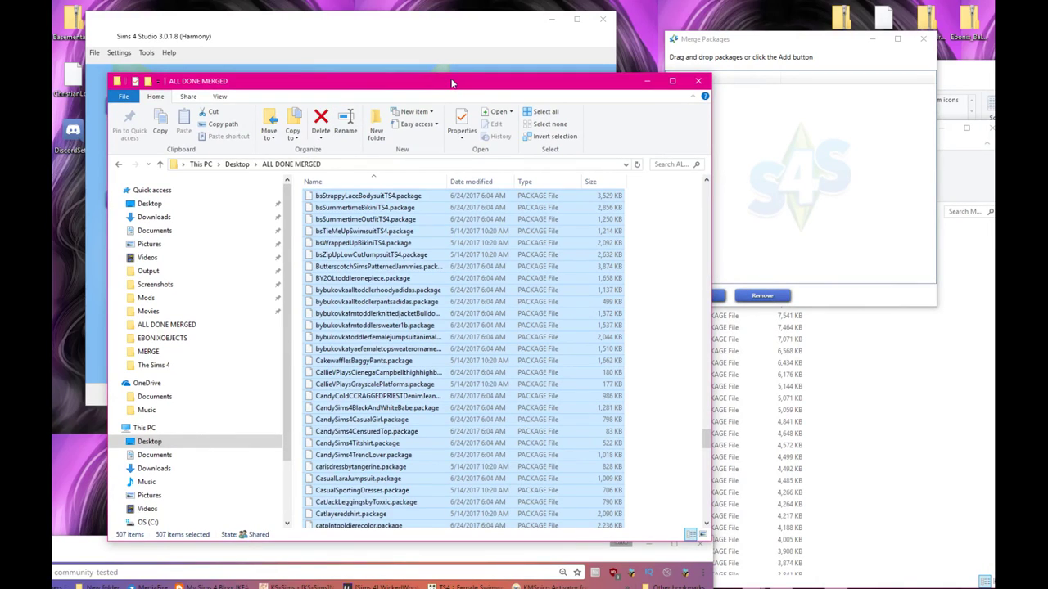